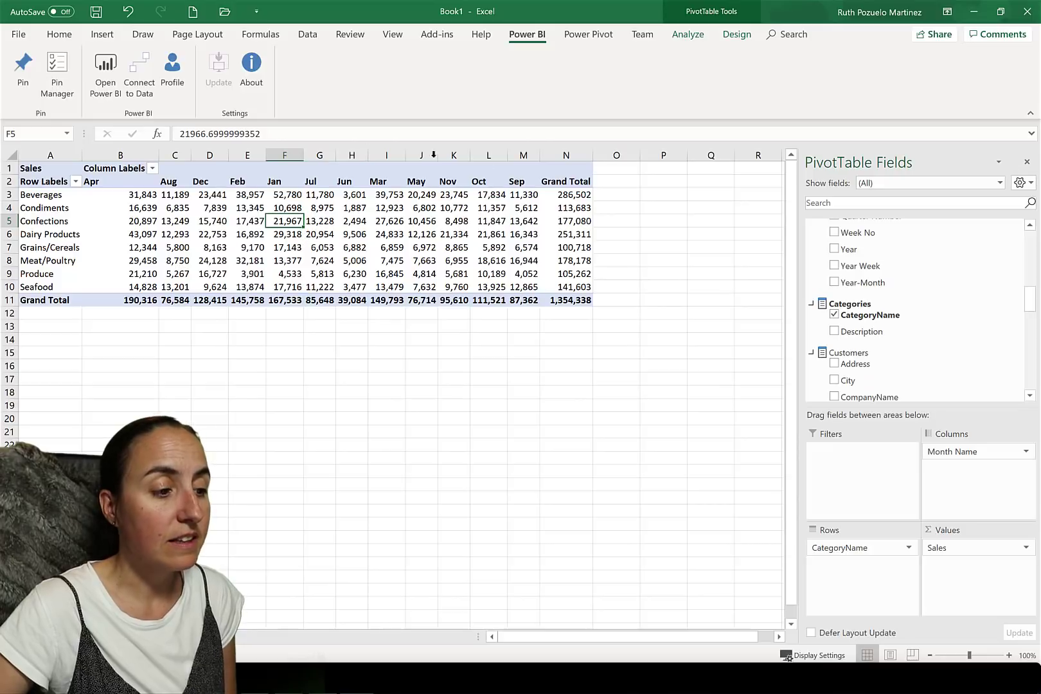
- Start connecting the workbook to Power BI data, then close the dialog without connecting
scroll(997, 276, up, 3)
scroll(963, 250, down, 3)
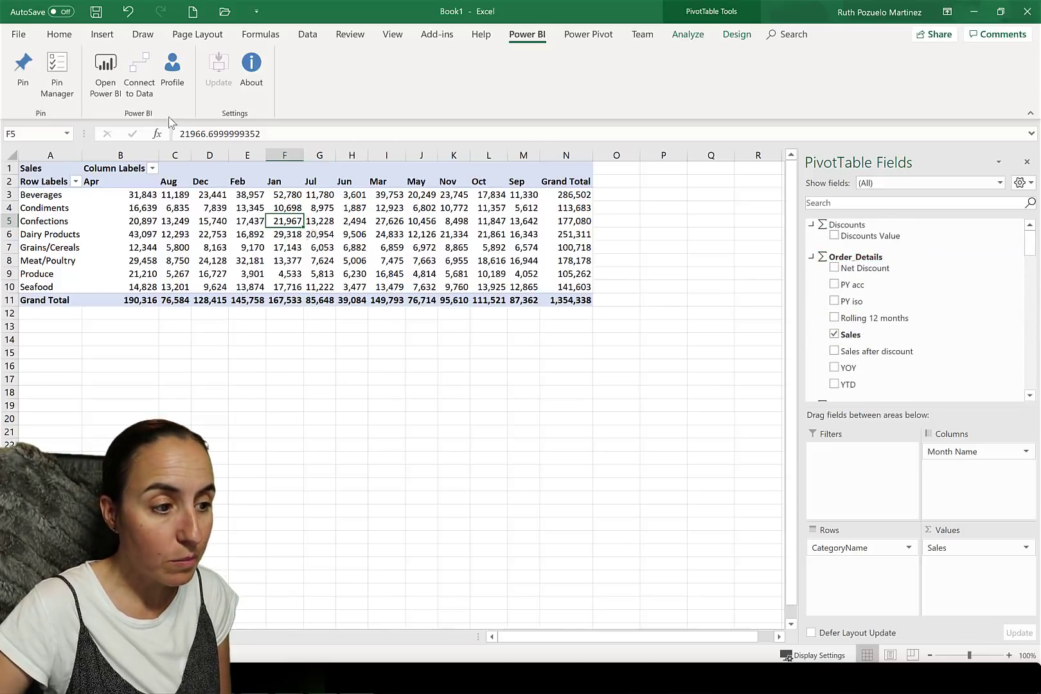
click(138, 72)
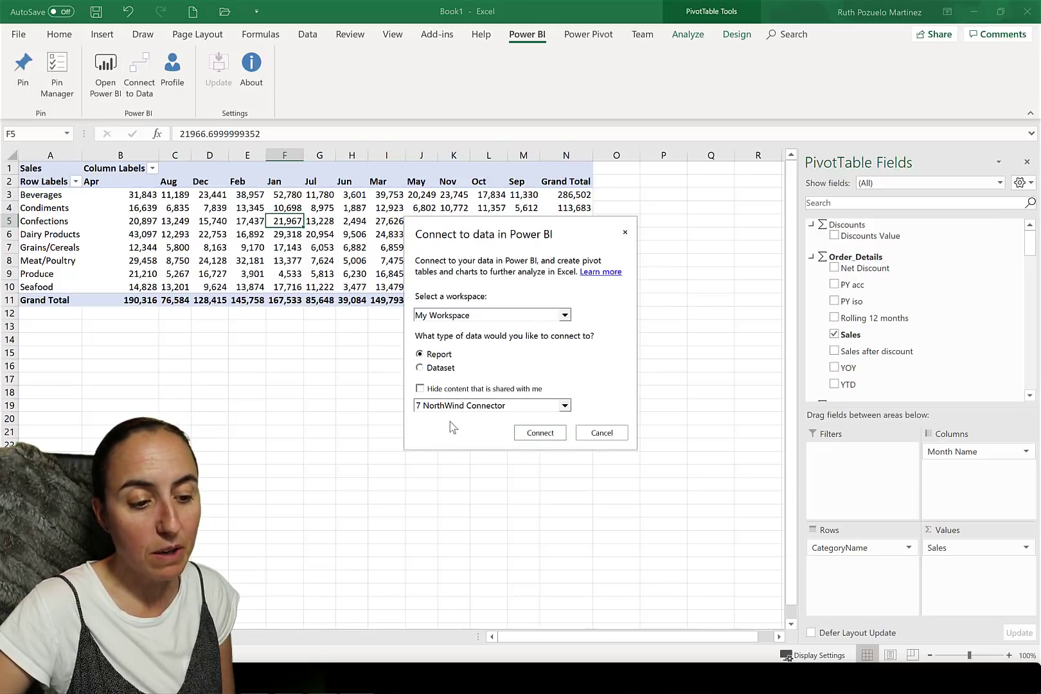
click(601, 433)
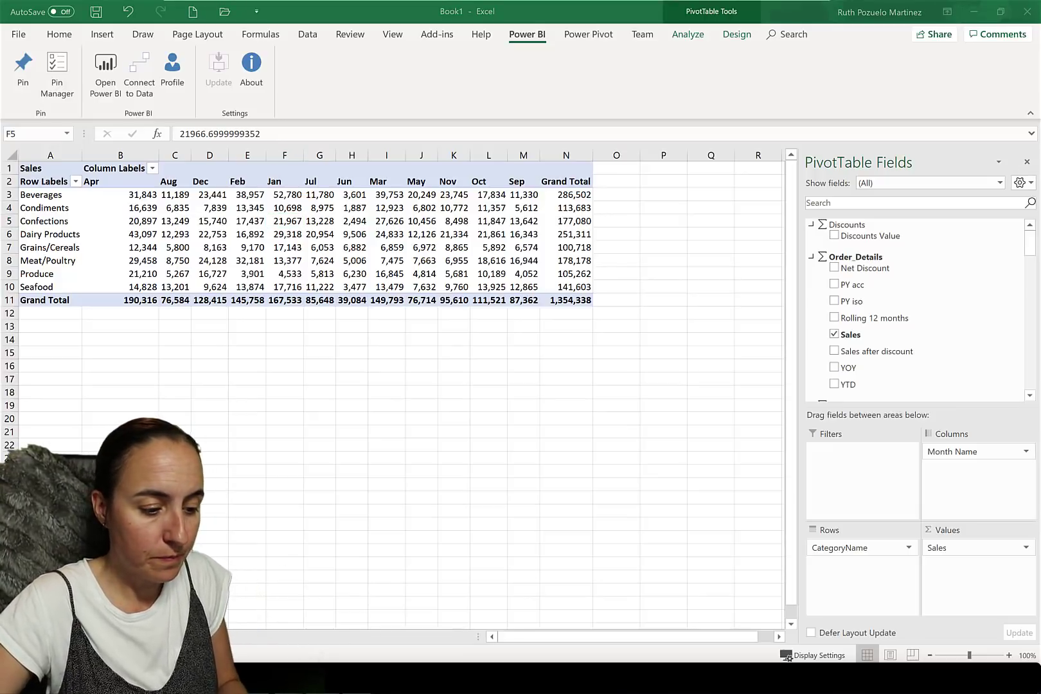
- Load the crossjoin blog post on extracting M code via DMV in a new Chrome tab
click(379, 610)
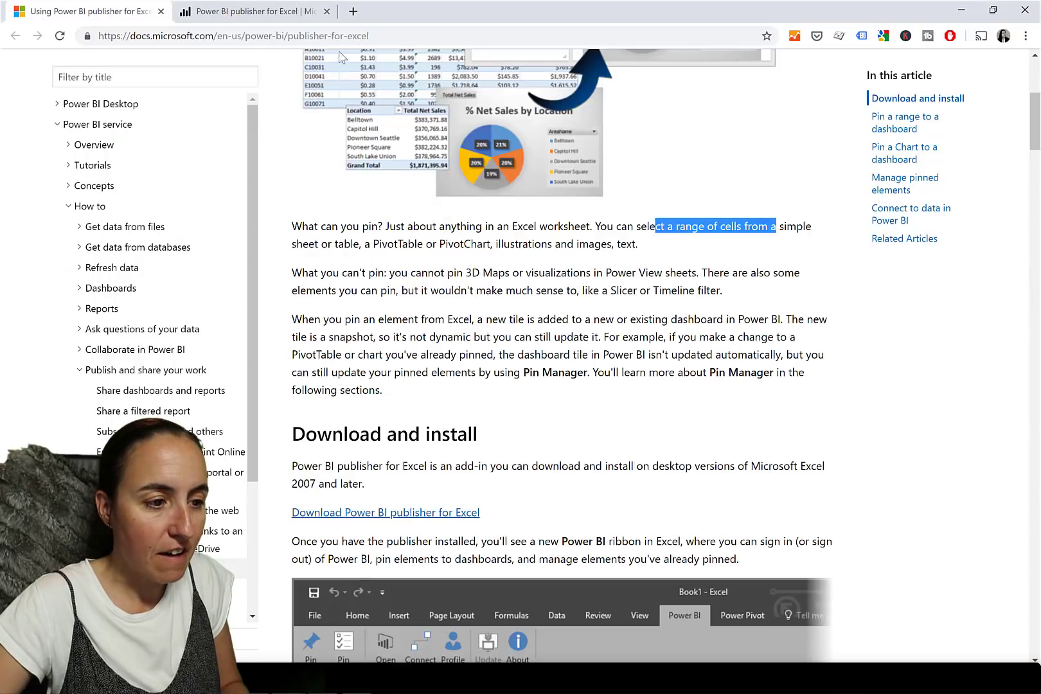
click(353, 11)
text(https://blog.crossjoin.co.uk/2019/05/08/extract-m-code-dmv/)
key(Return)
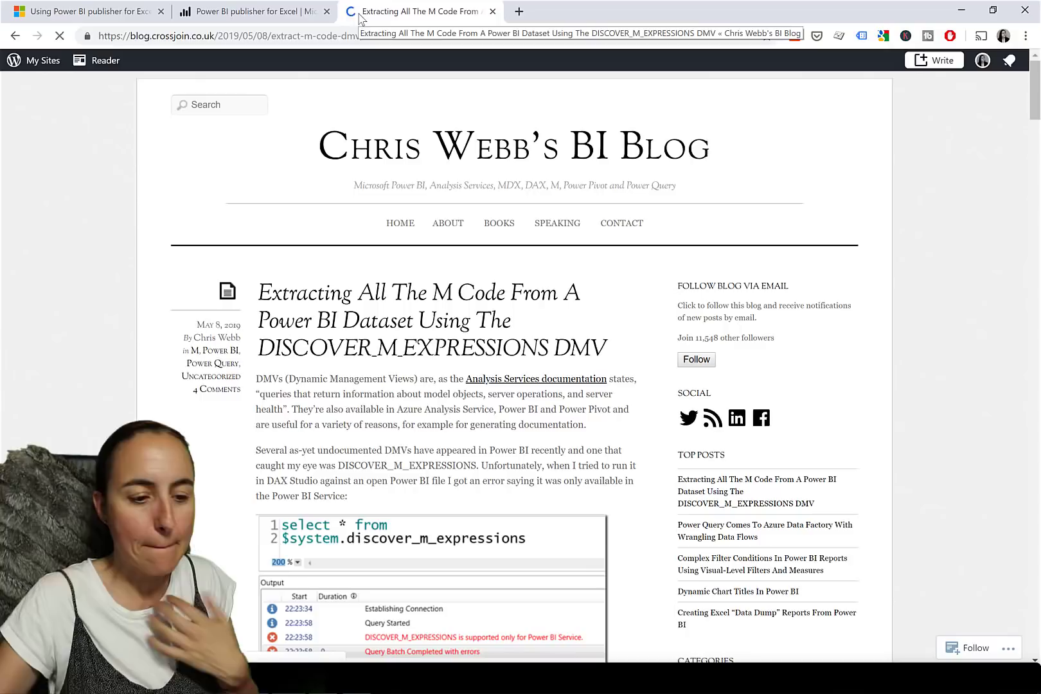
- Read through the article, including its note on undocumented DMVs, then return to Excel
drag(377, 450, 510, 466)
scroll(505, 462, down, 3)
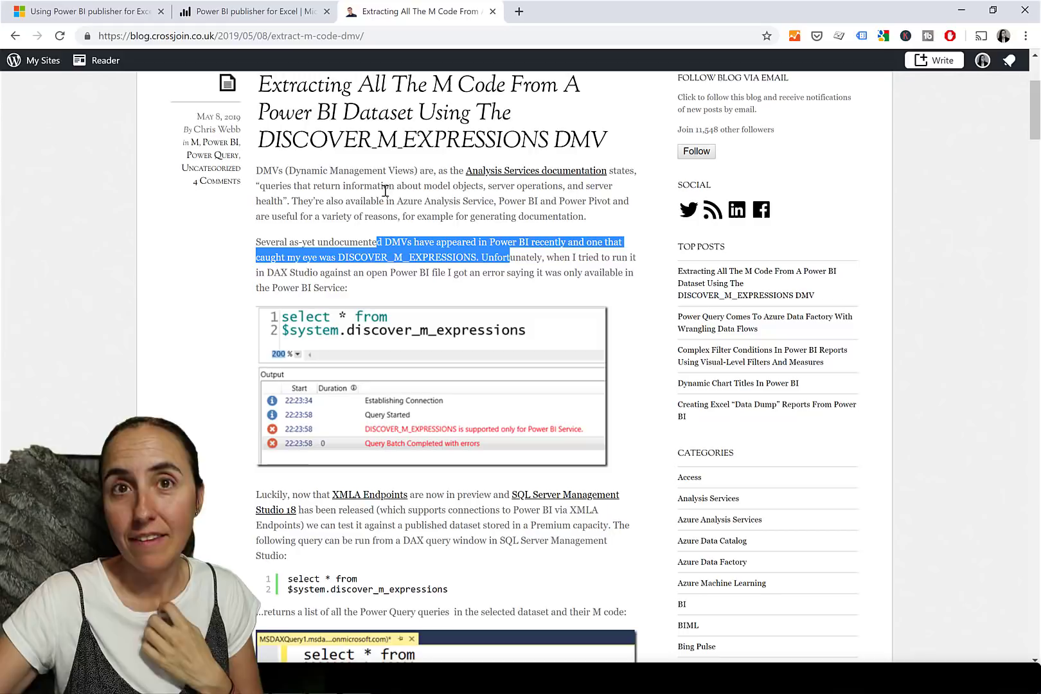
click(525, 526)
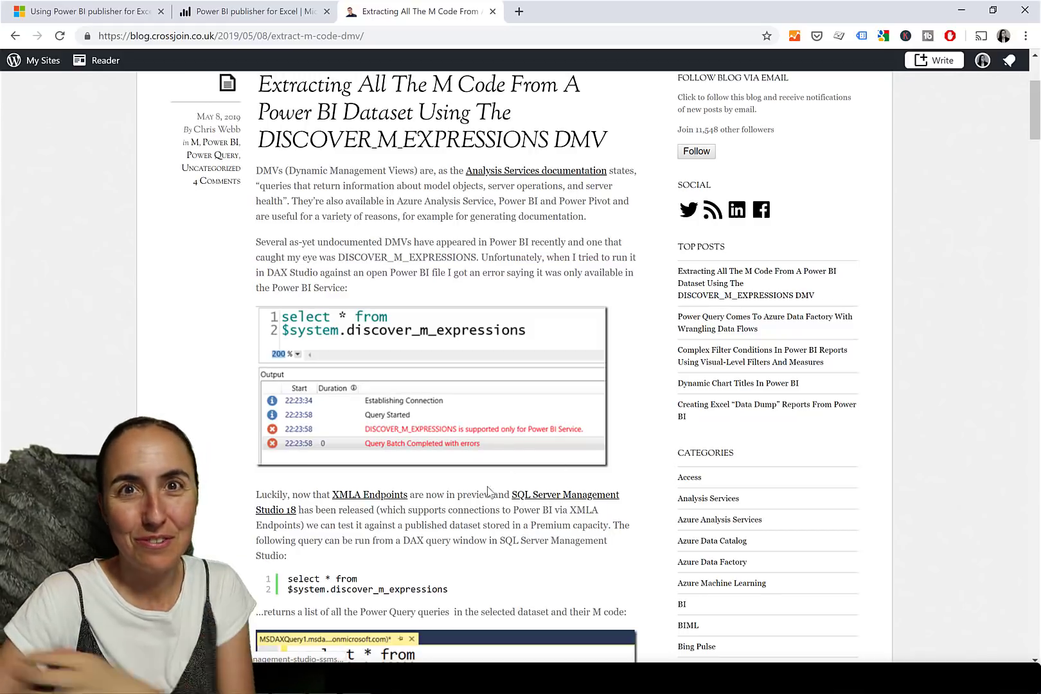
scroll(441, 455, down, 1)
scroll(441, 455, down, 3)
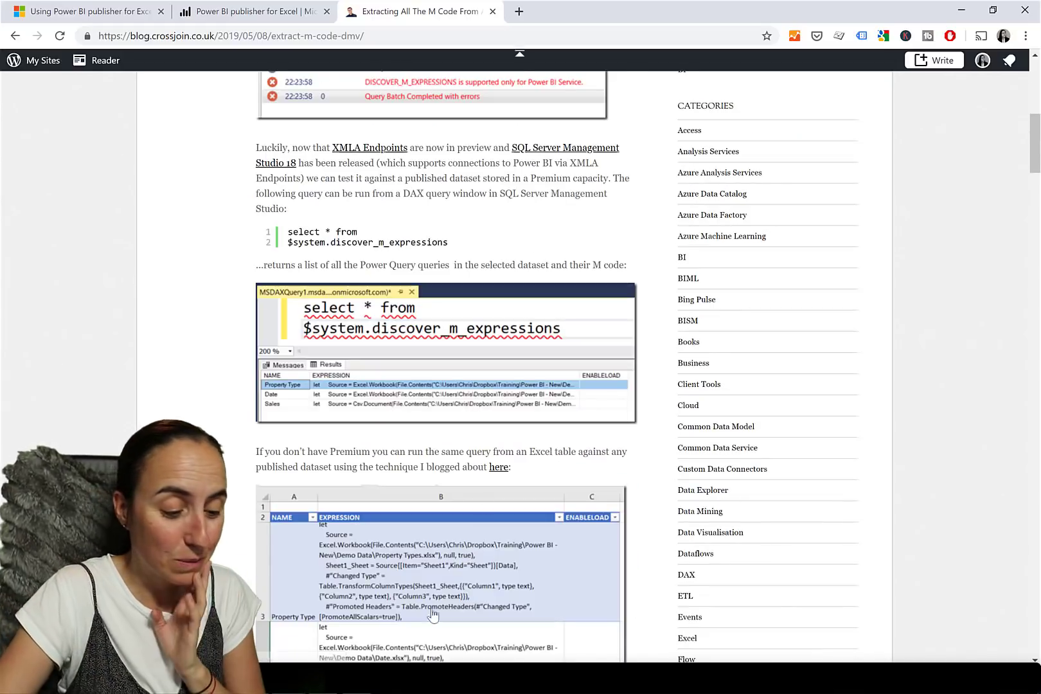
key(alt+Tab)
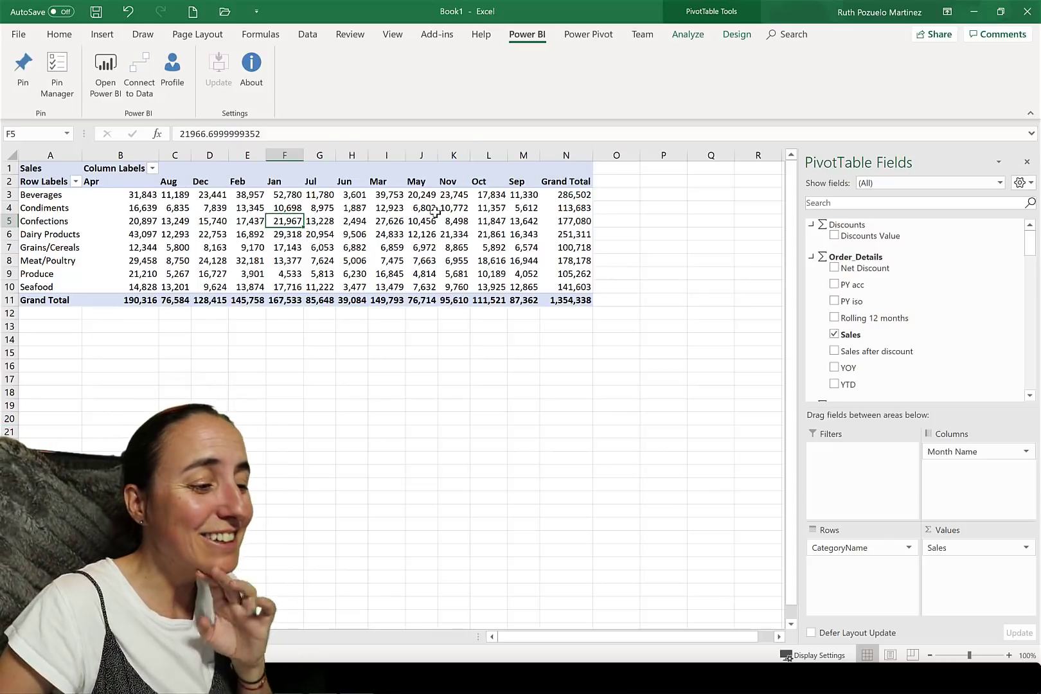
- Remove Month Name from the pivot columns and CategoryName from the rows
click(184, 210)
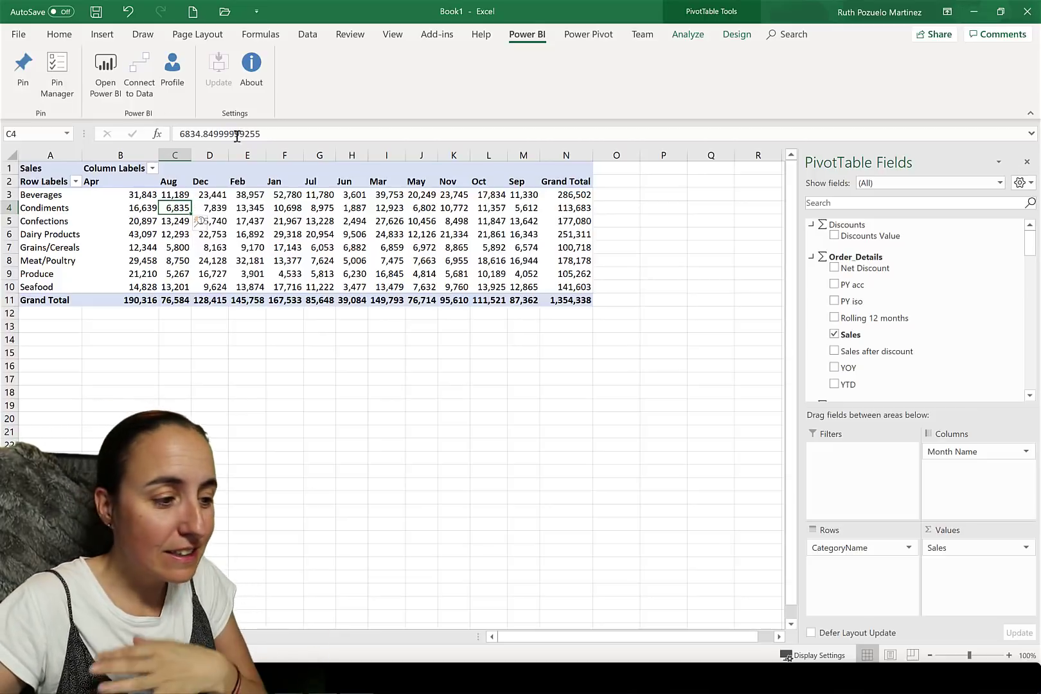
click(871, 547)
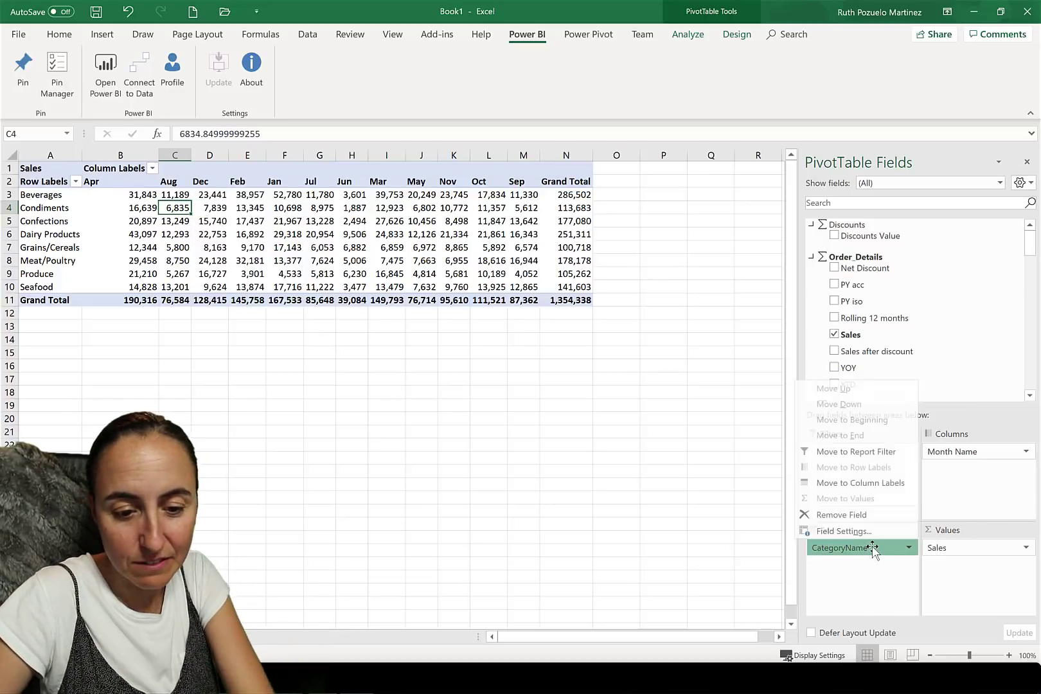
click(973, 453)
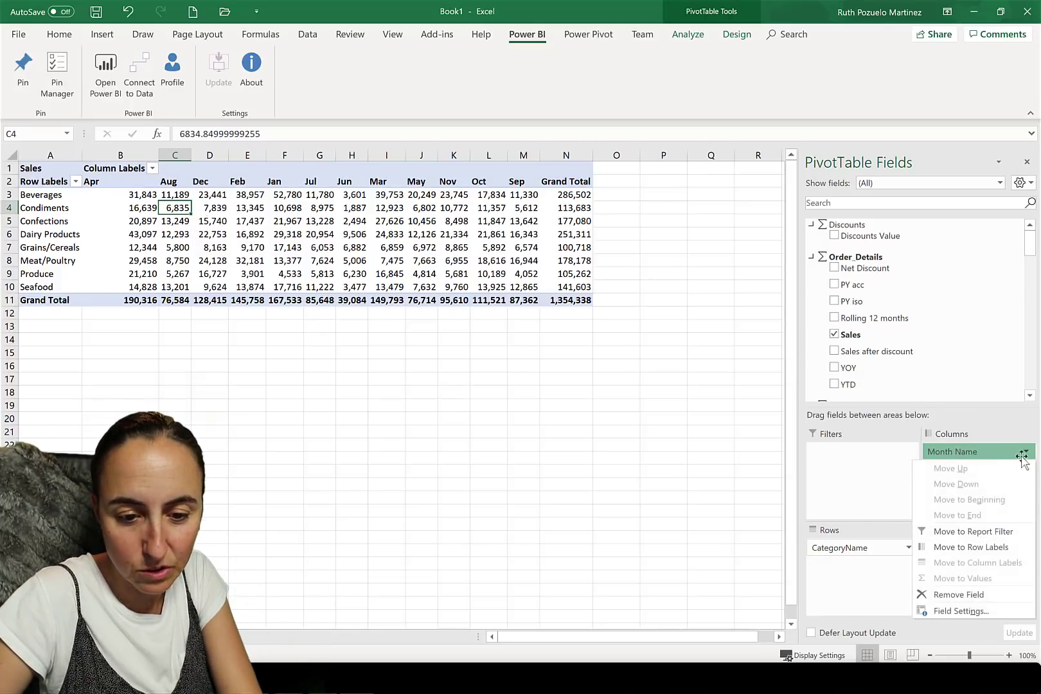
click(975, 595)
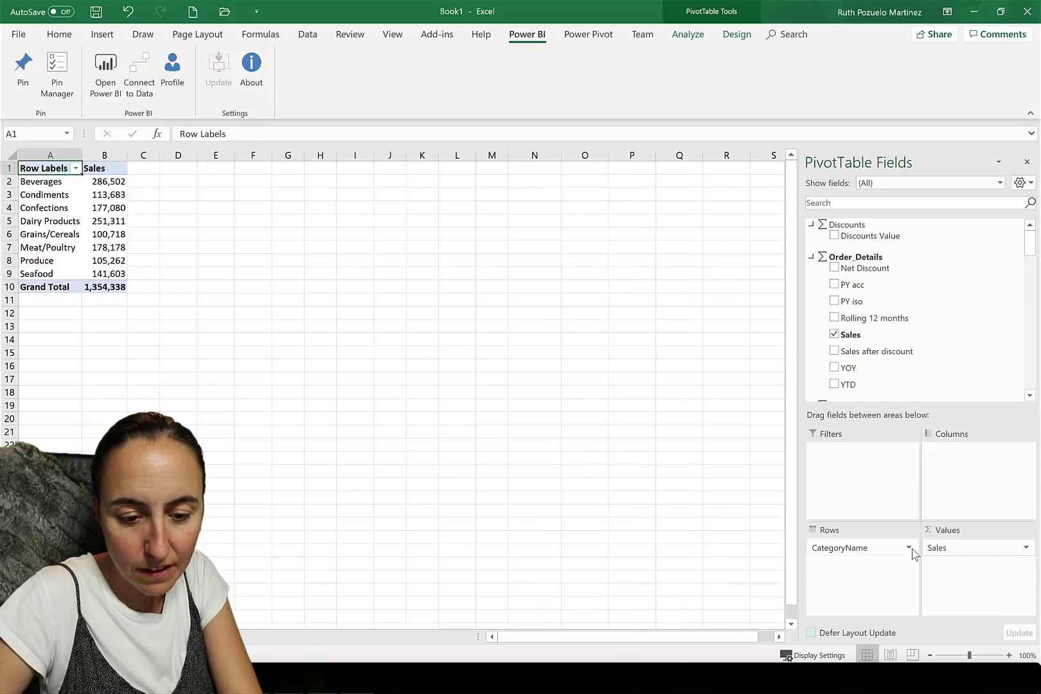
click(909, 550)
click(832, 513)
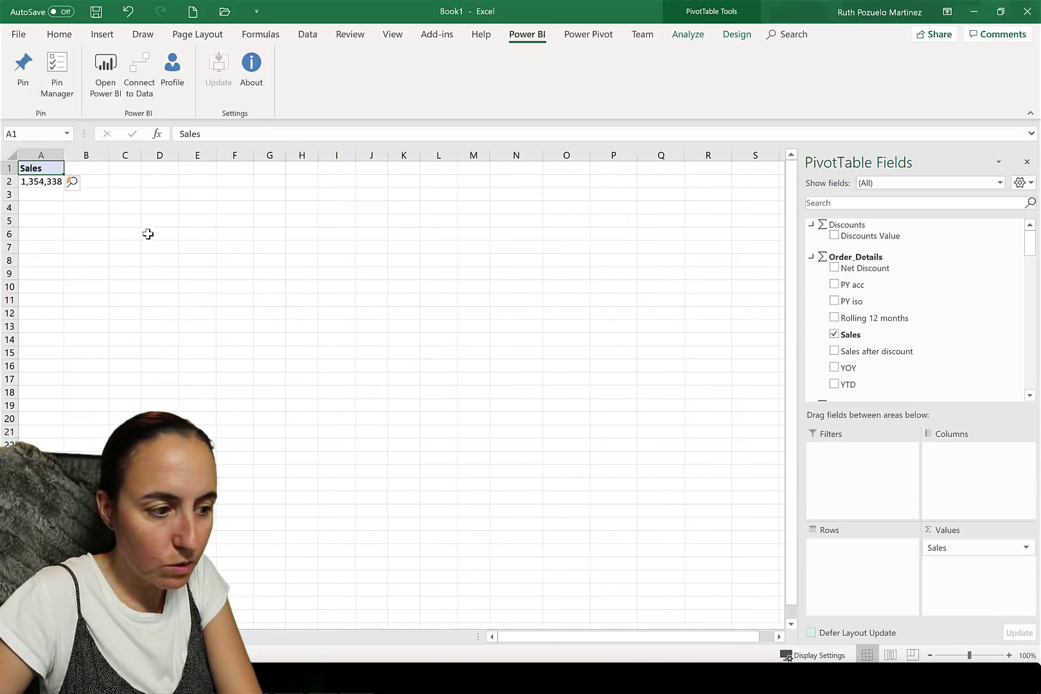
- Show Details on the Sales total in A2 to list its order detail rows
click(42, 181)
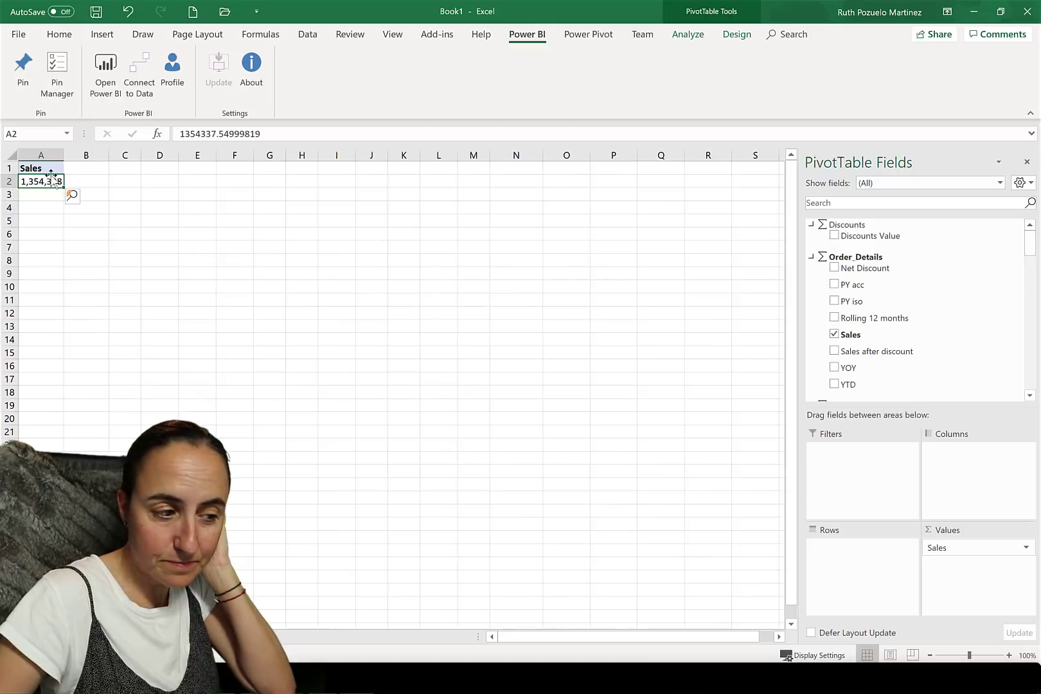
right_click(36, 181)
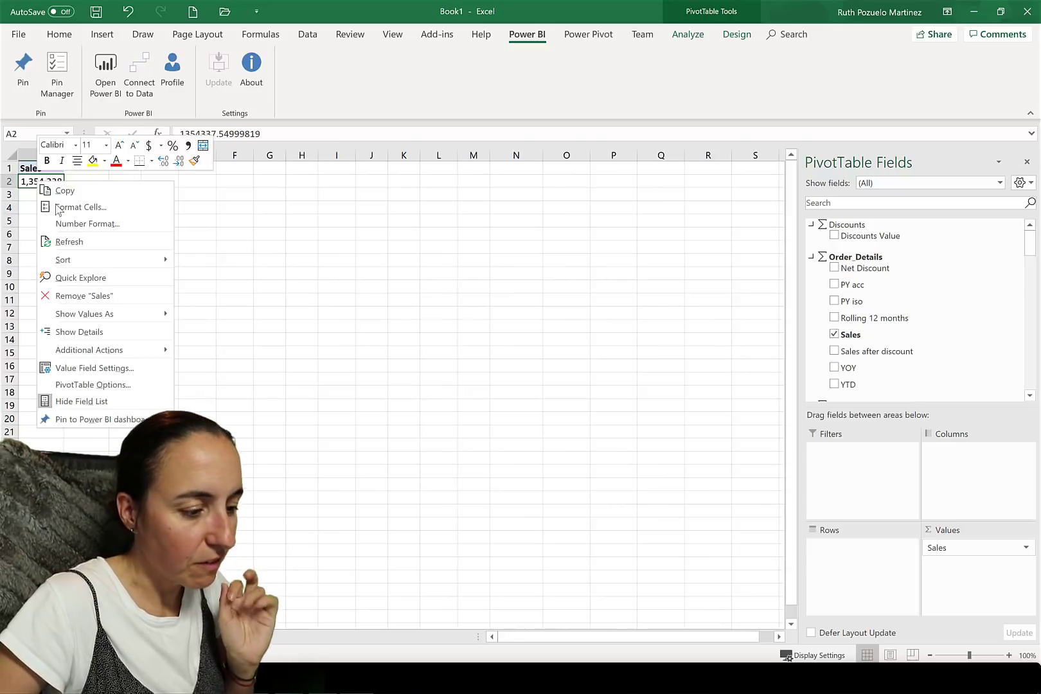
click(112, 336)
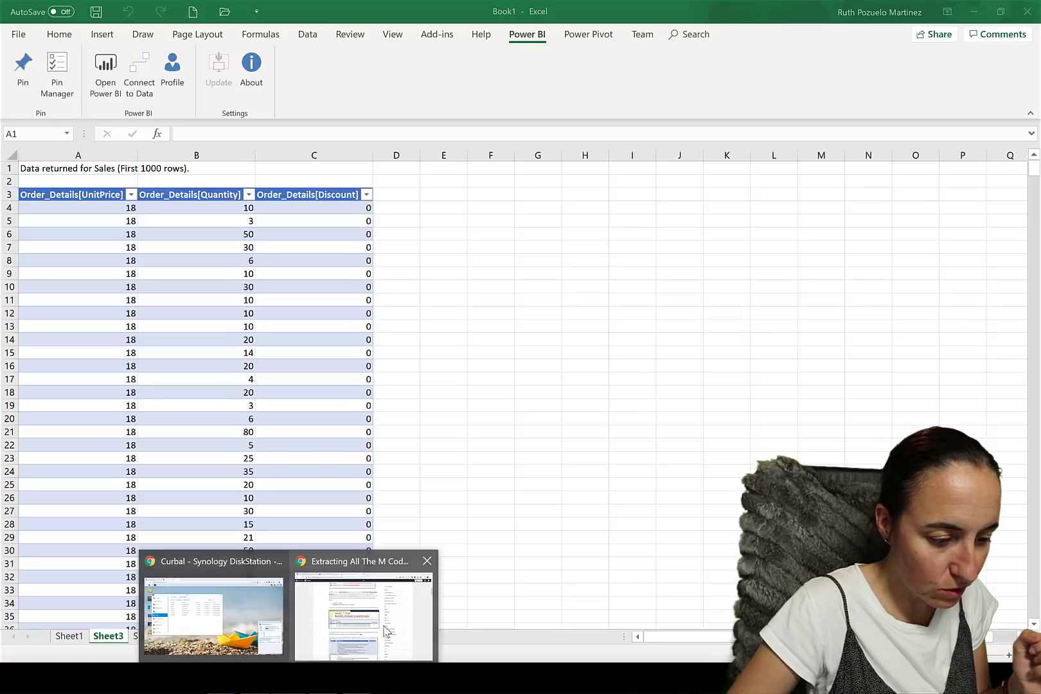
click(400, 588)
scroll(399, 588, up, 1)
drag(262, 297, 464, 334)
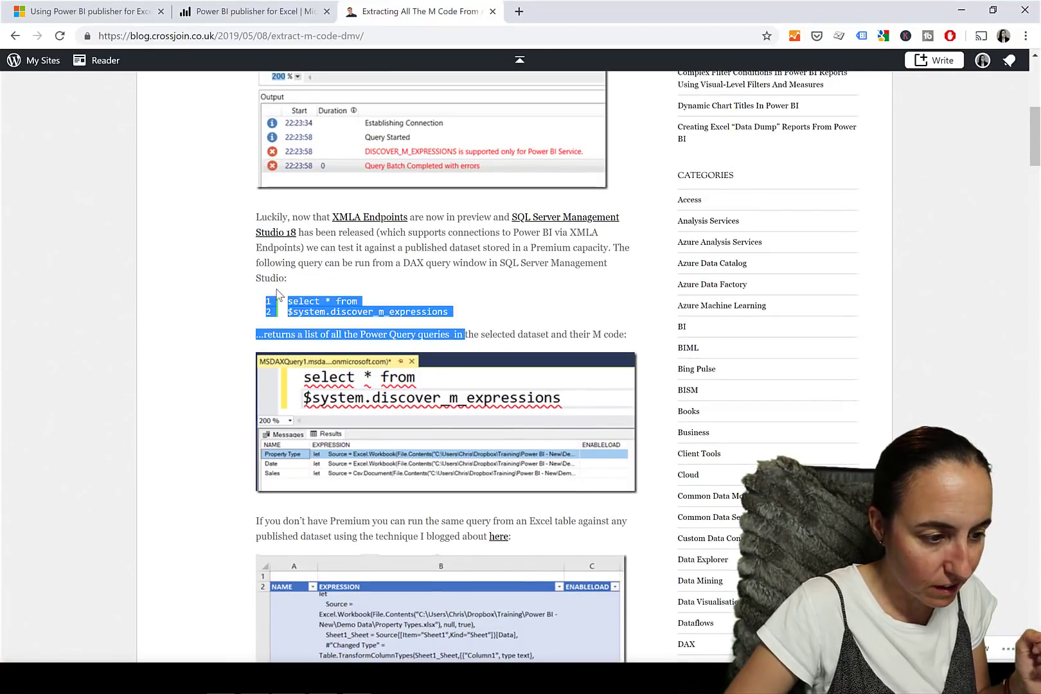
click(526, 337)
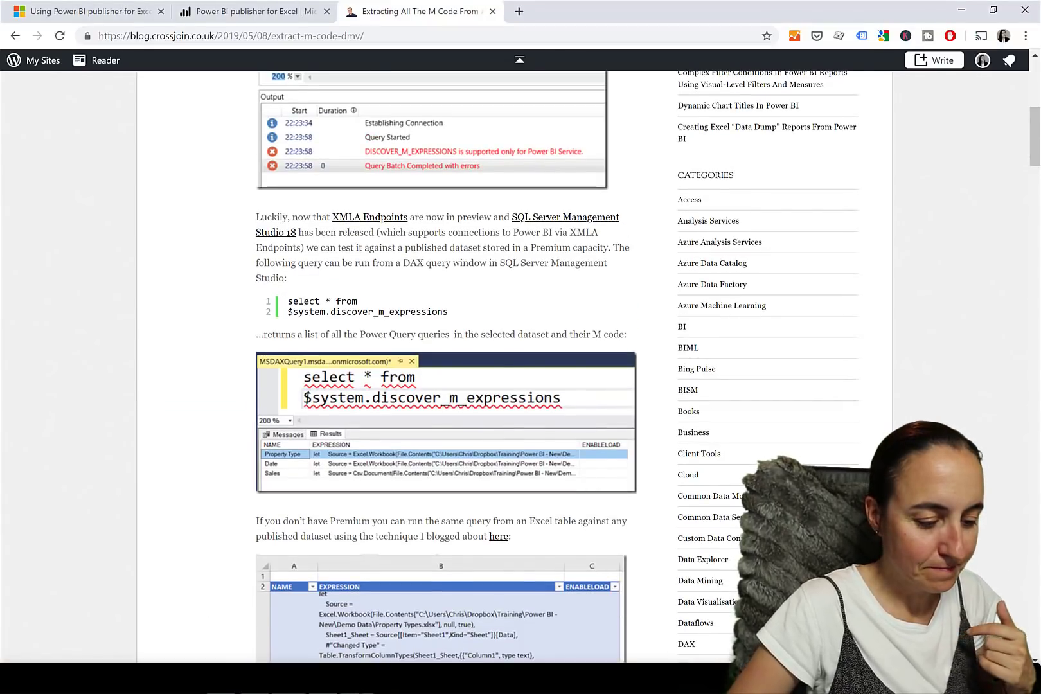
key(alt+Tab)
click(172, 288)
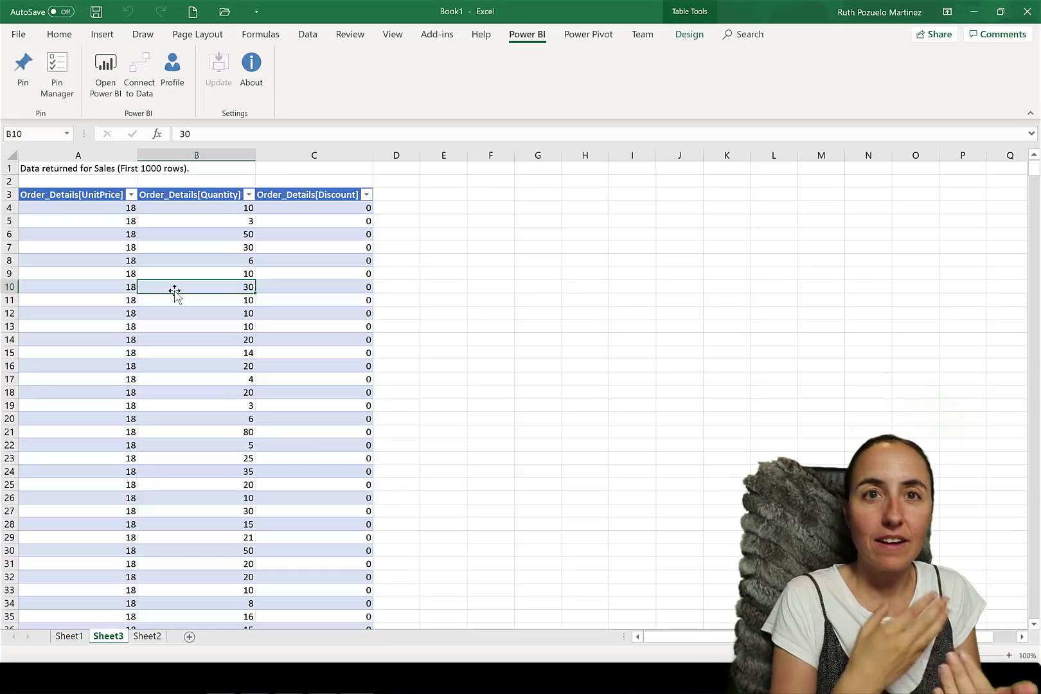
- Open the drillthrough table's query for editing and delete its old Command Text
click(103, 194)
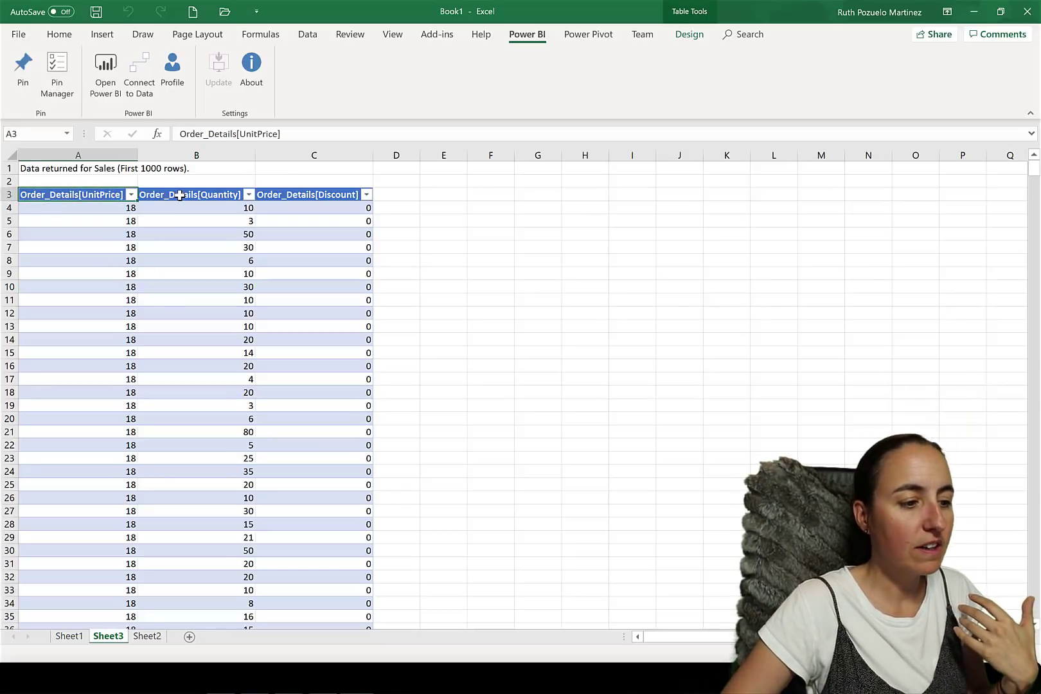
click(217, 195)
click(307, 197)
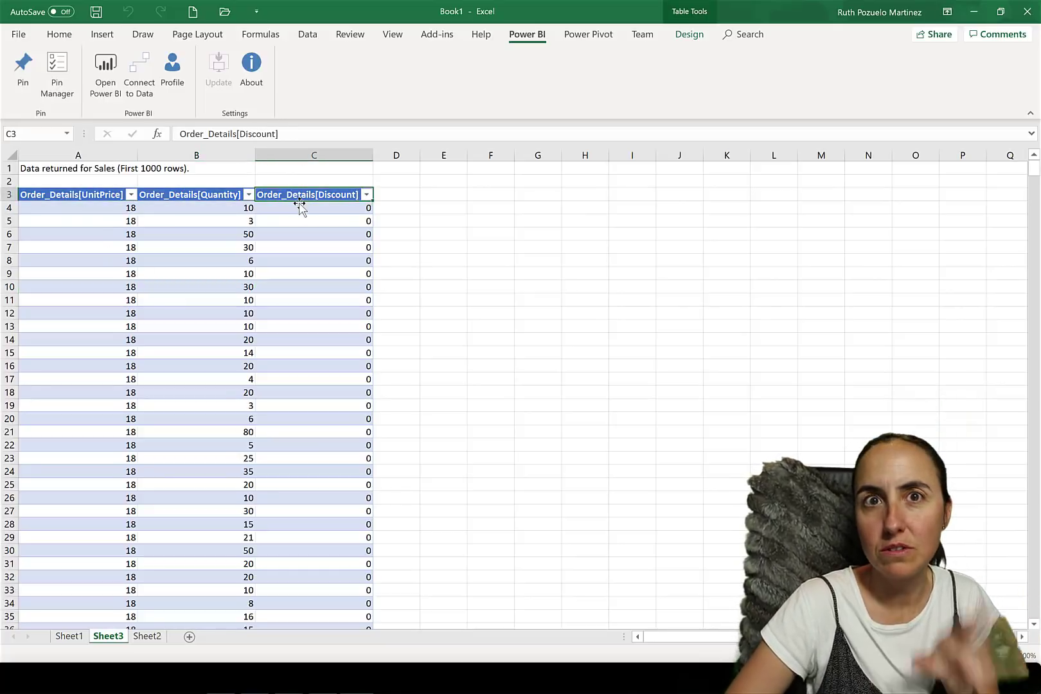
click(169, 235)
right_click(170, 235)
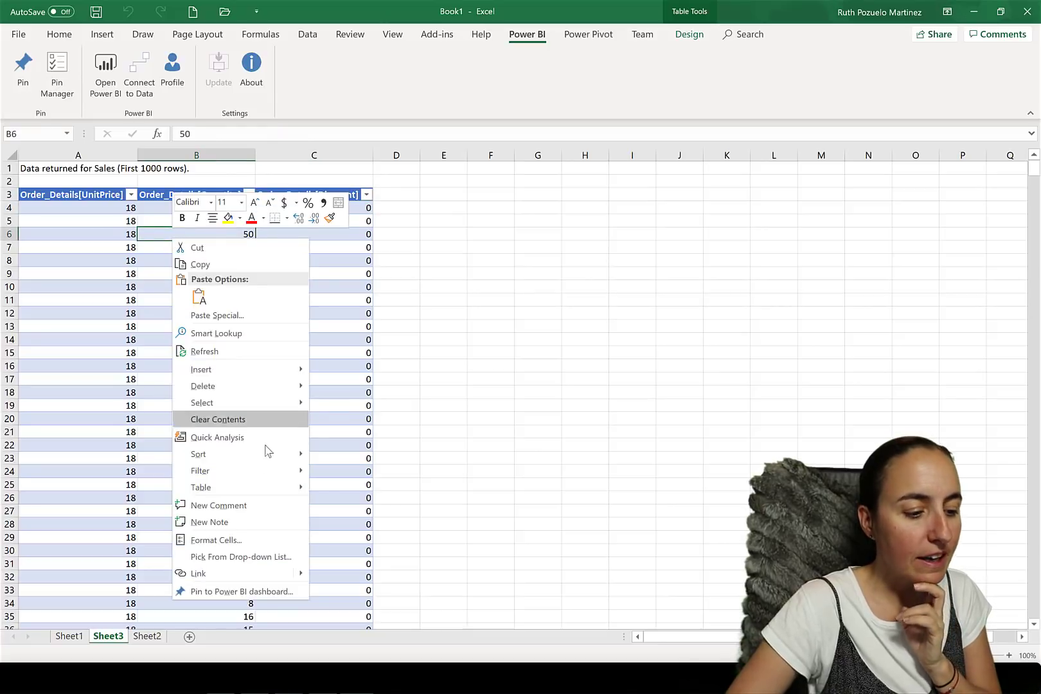
mouse_move(288, 488)
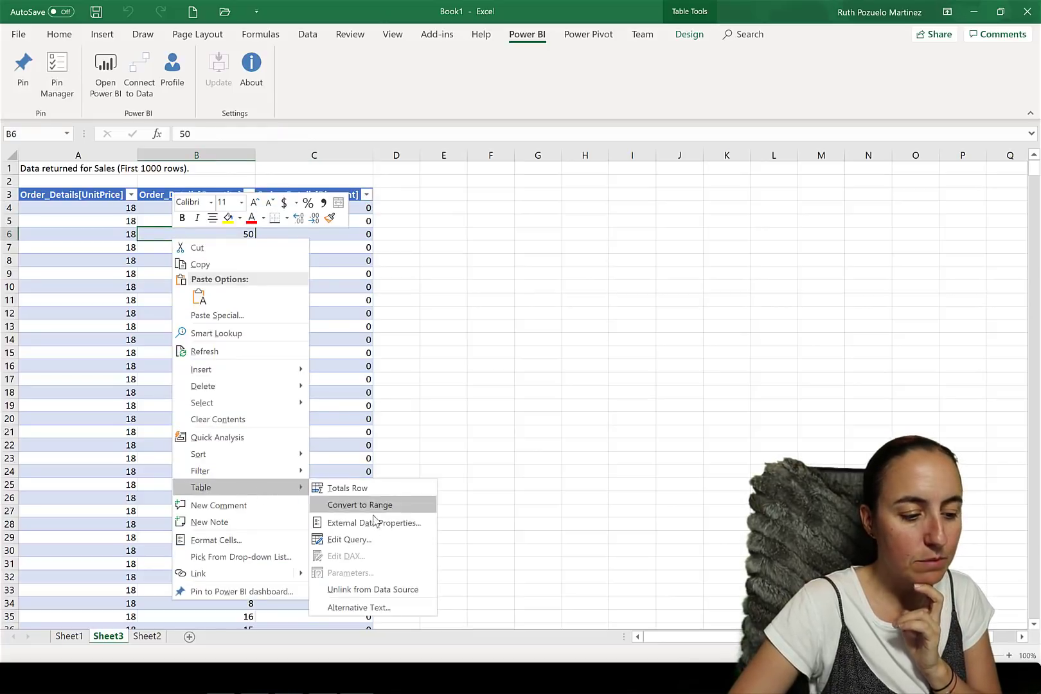
click(373, 540)
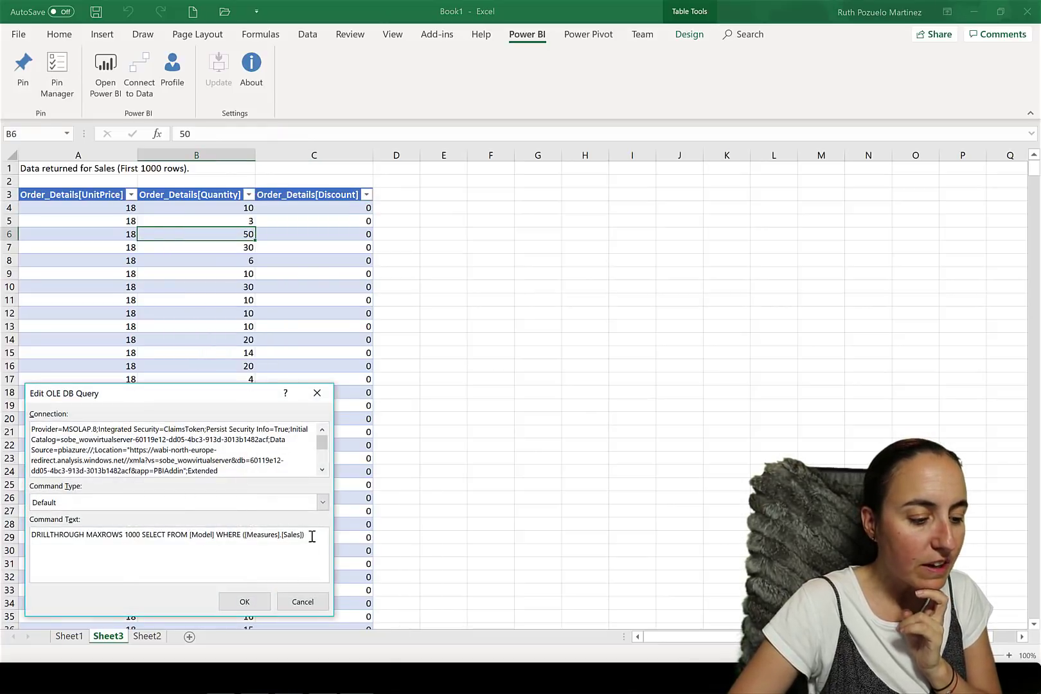
drag(312, 536, 22, 533)
key(BackSpace)
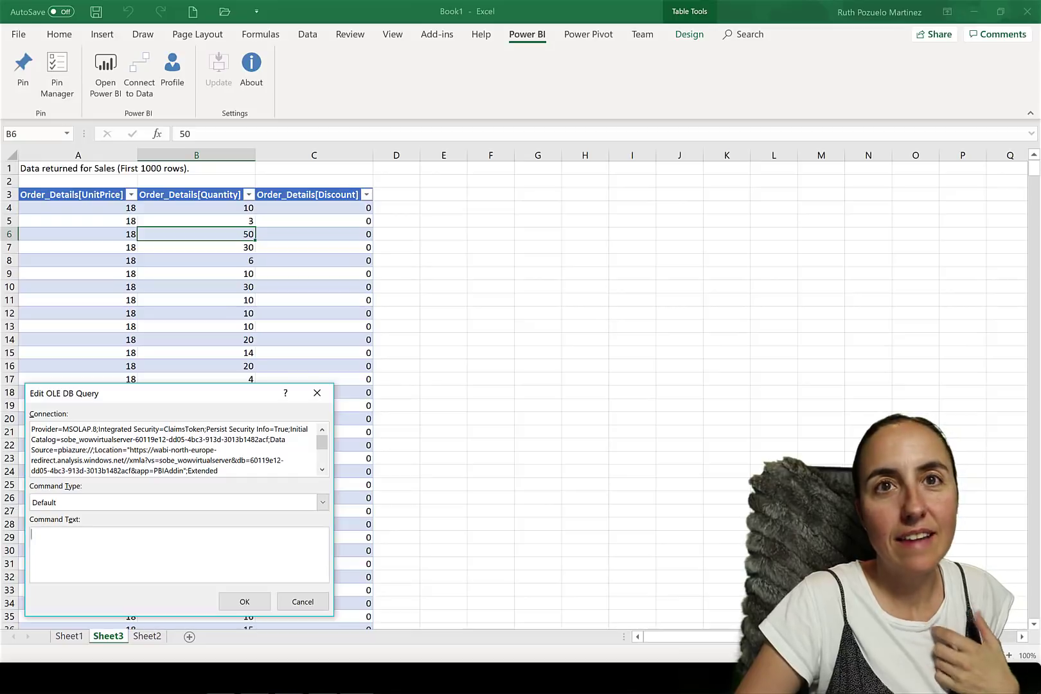
- Copy the two-line discover_m_expressions query from the Chrome blog post for the Command Text box
key(alt+Tab)
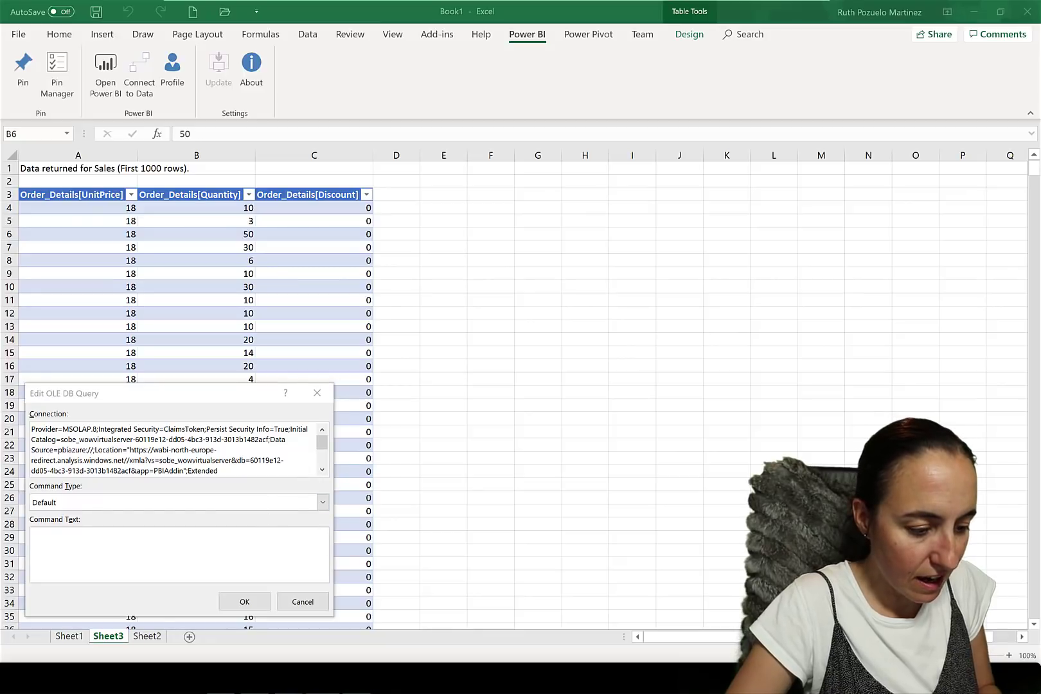
mouse_move(289, 677)
click(372, 616)
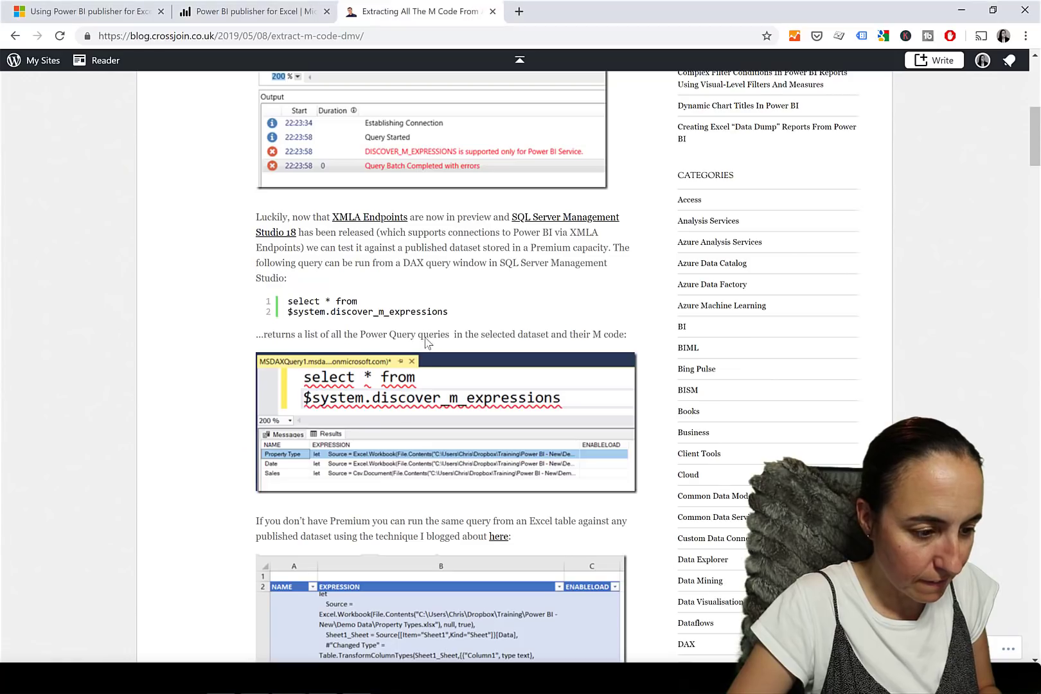
drag(460, 313, 286, 300)
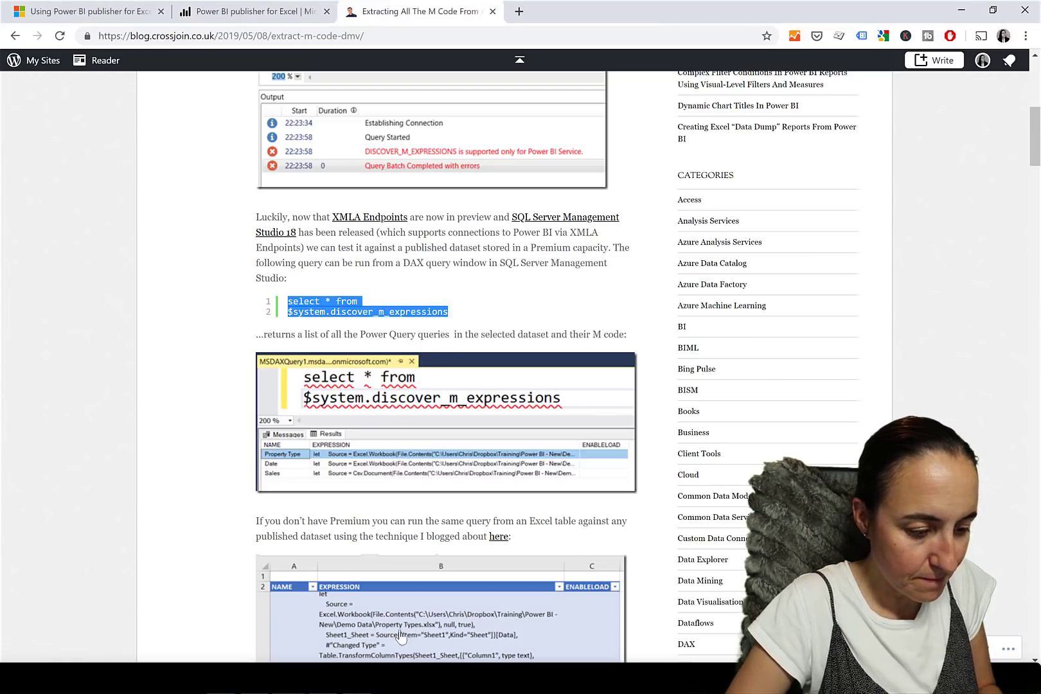
key(ctrl+c)
key(alt+Tab)
click(149, 555)
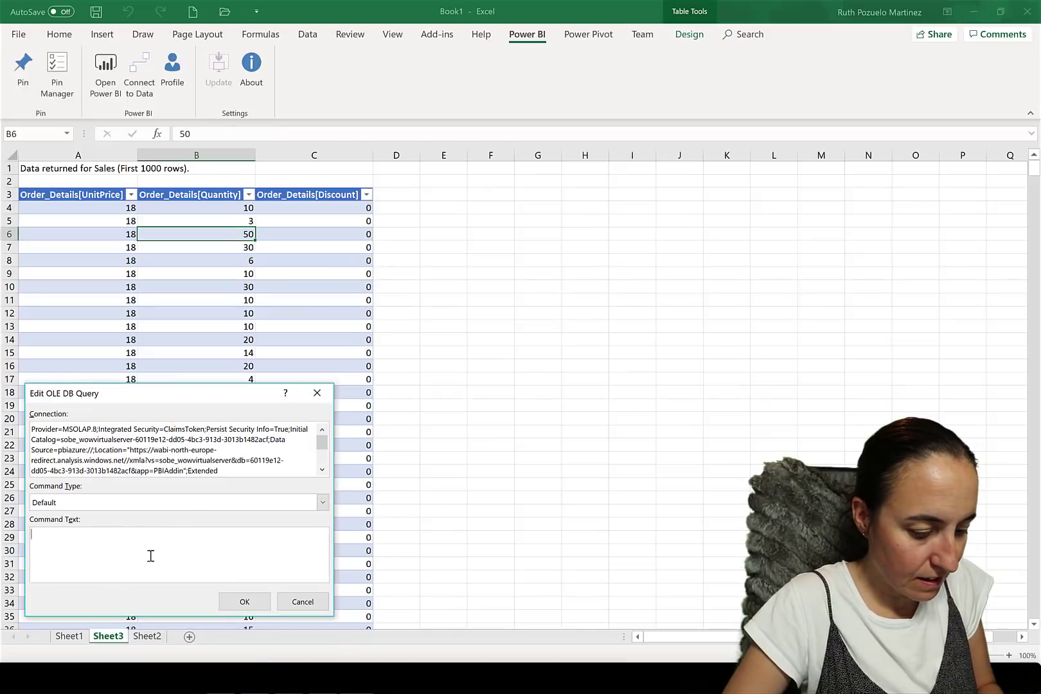
- Apply the pasted discover_m_expressions query as Command Text, then select the expressions in B4:B9
key(ctrl+v)
click(248, 608)
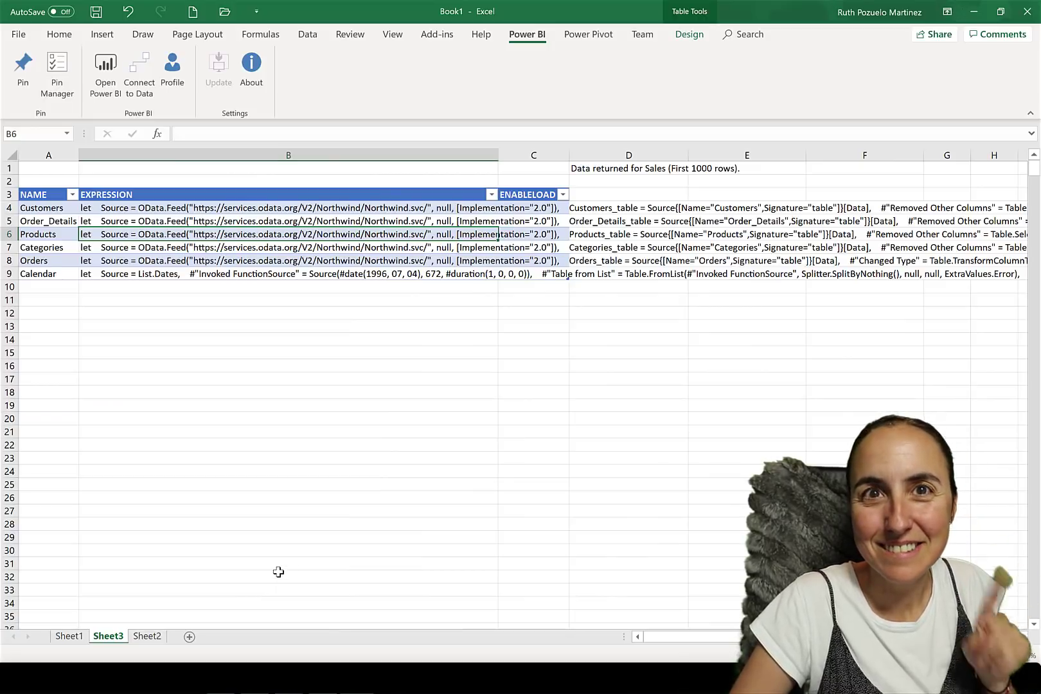
drag(174, 205, 183, 270)
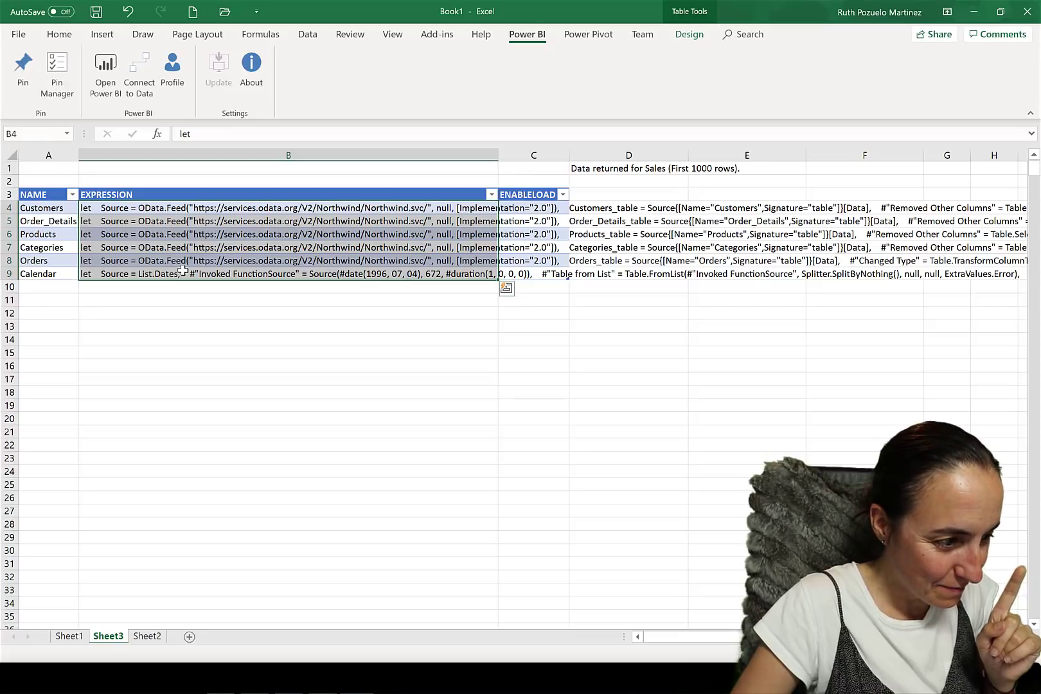
right_click(192, 267)
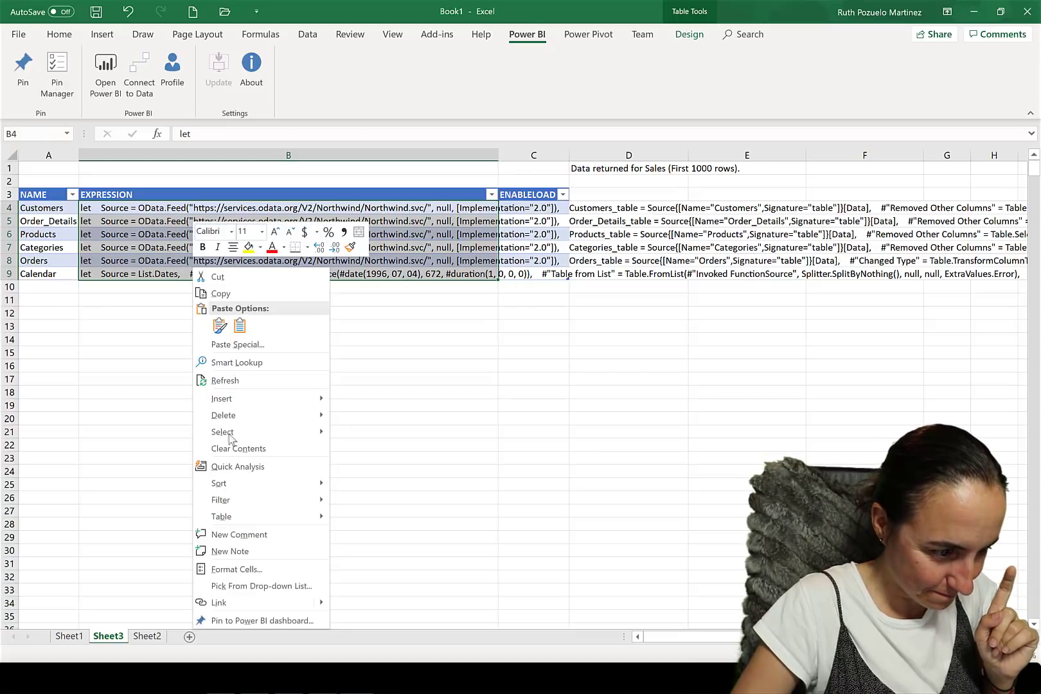
- Enable Wrap text on the EXPRESSION cells B4:B9 and review the wrapped M code for each query
click(247, 569)
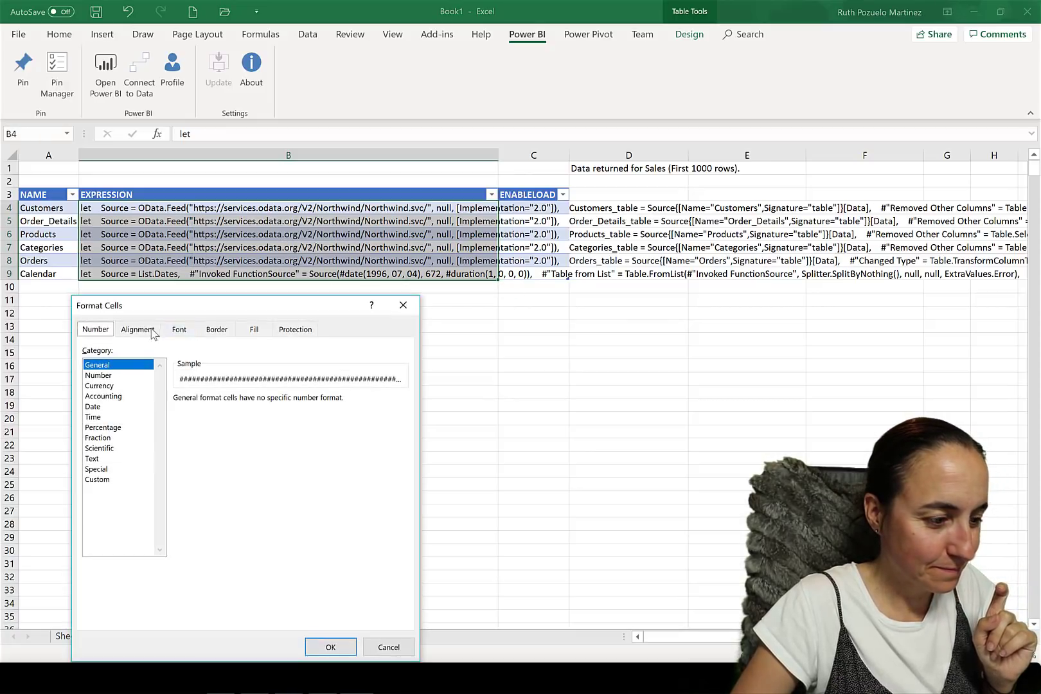
click(138, 329)
click(109, 469)
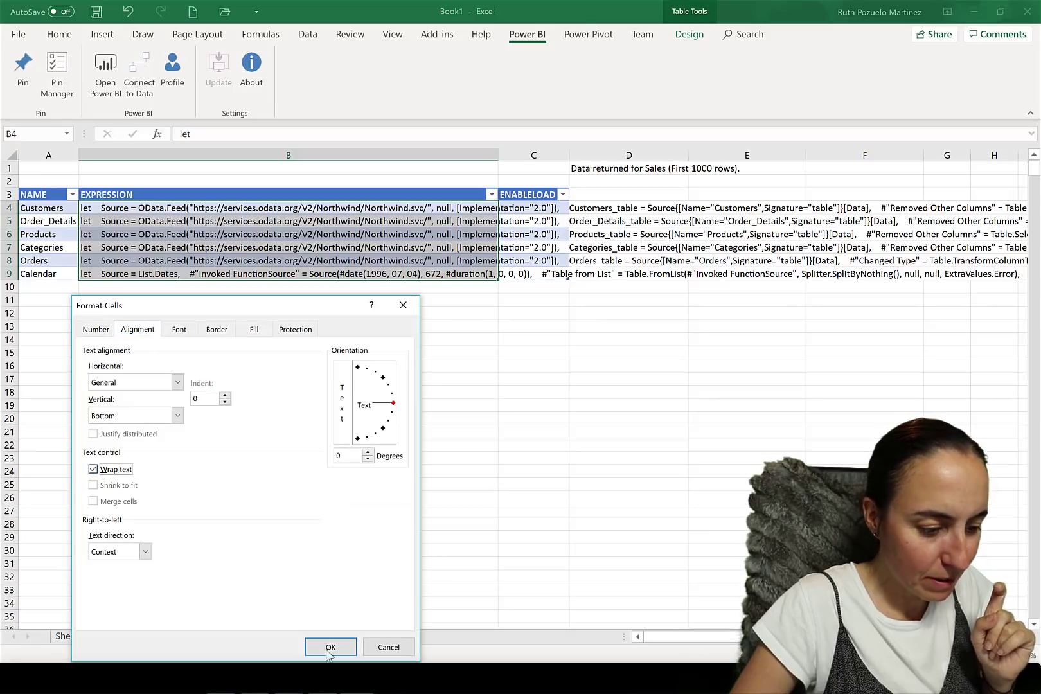
click(330, 647)
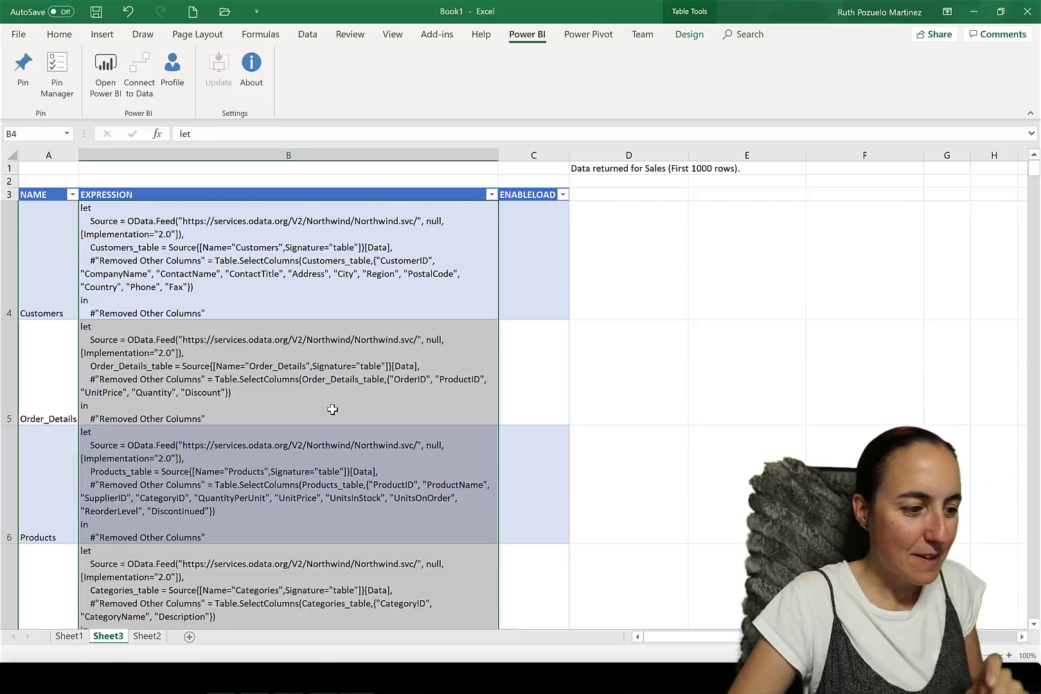
click(333, 409)
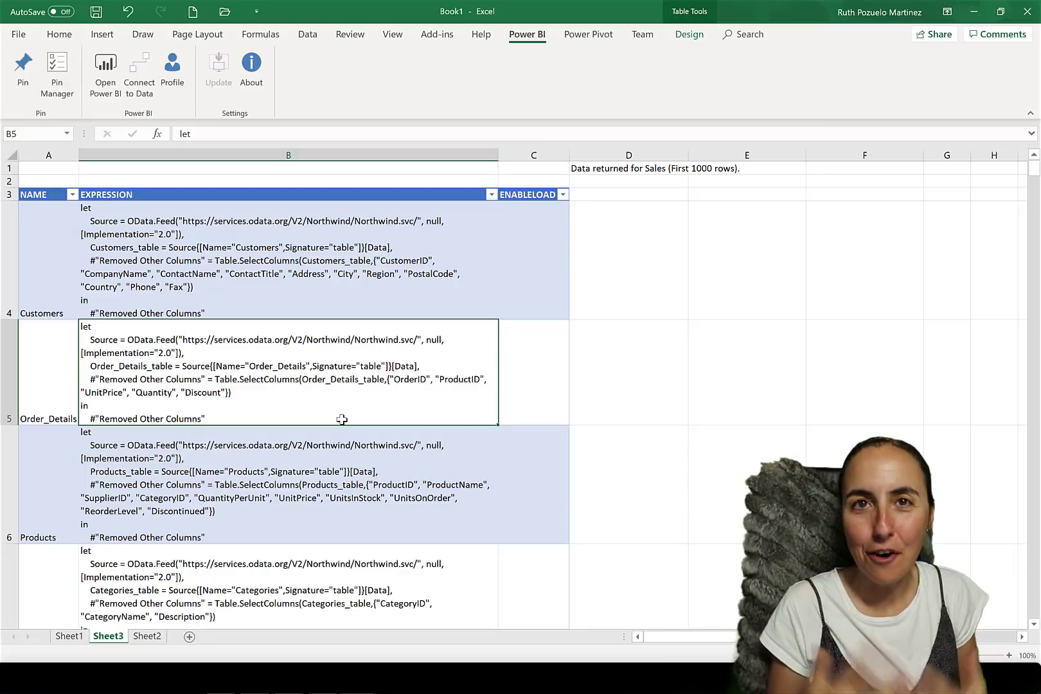
scroll(292, 437, down, 9)
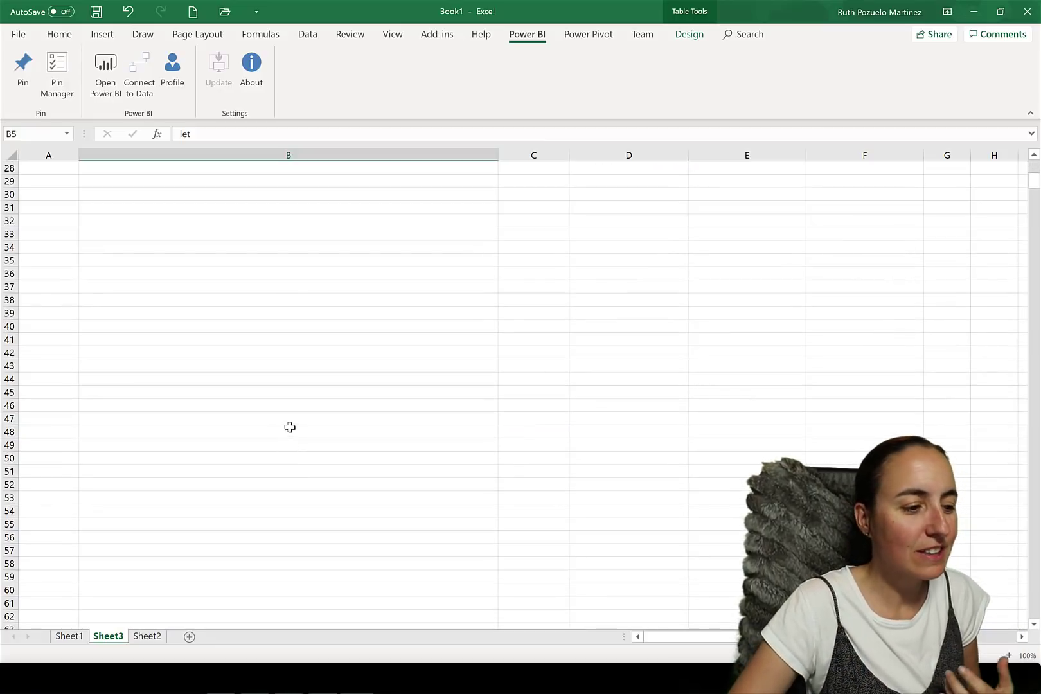
scroll(290, 427, up, 9)
scroll(360, 390, down, 1)
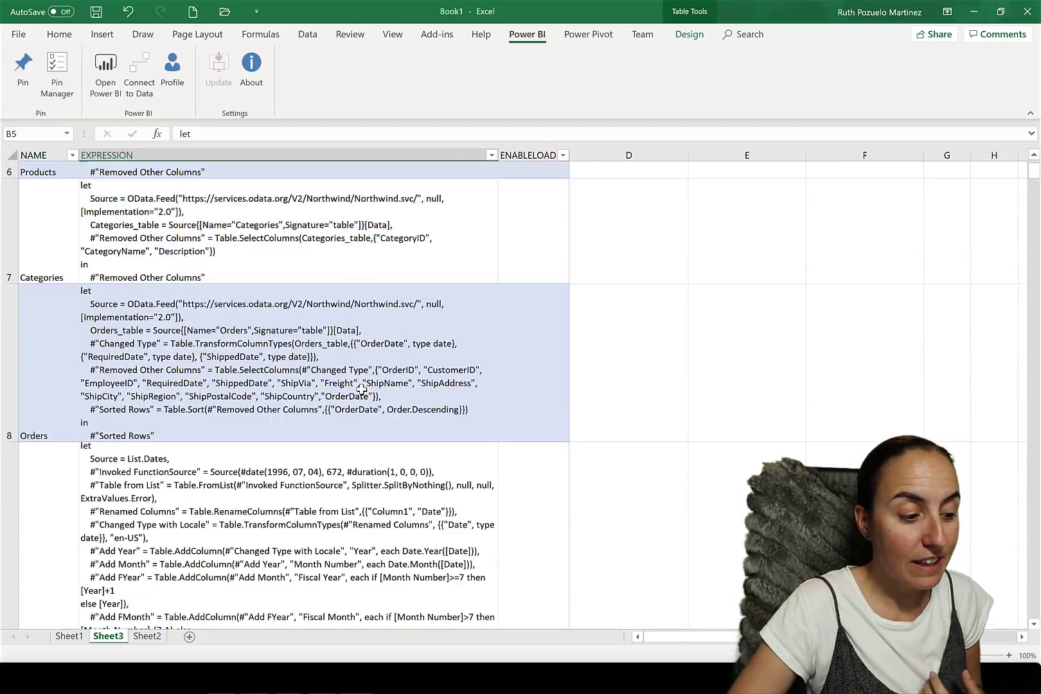
scroll(361, 388, down, 4)
scroll(363, 391, up, 6)
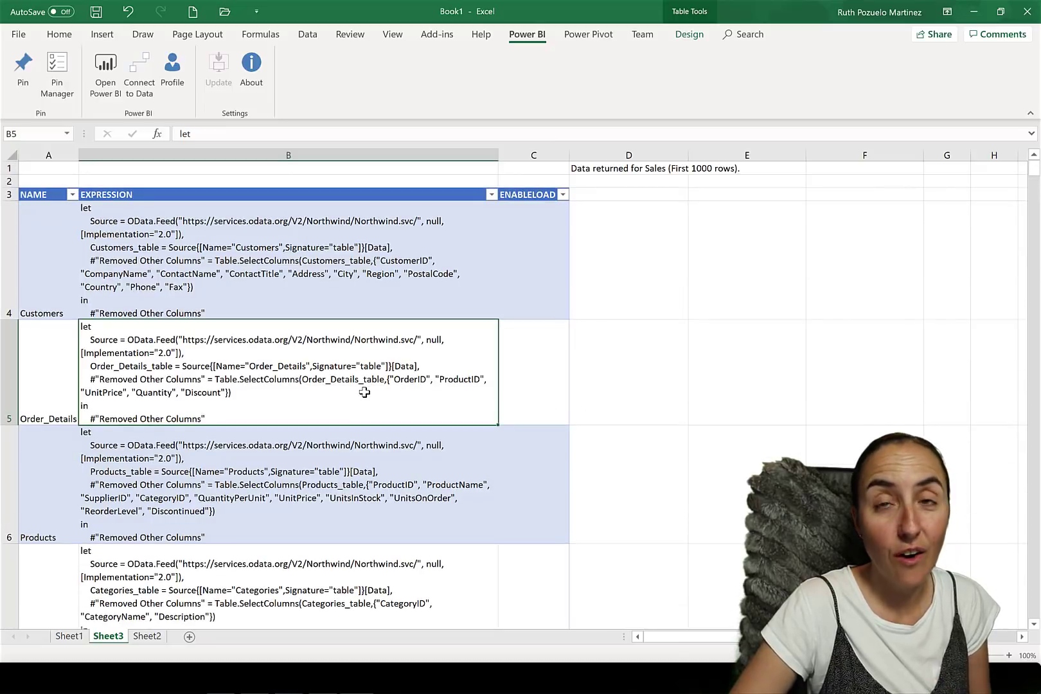
click(347, 290)
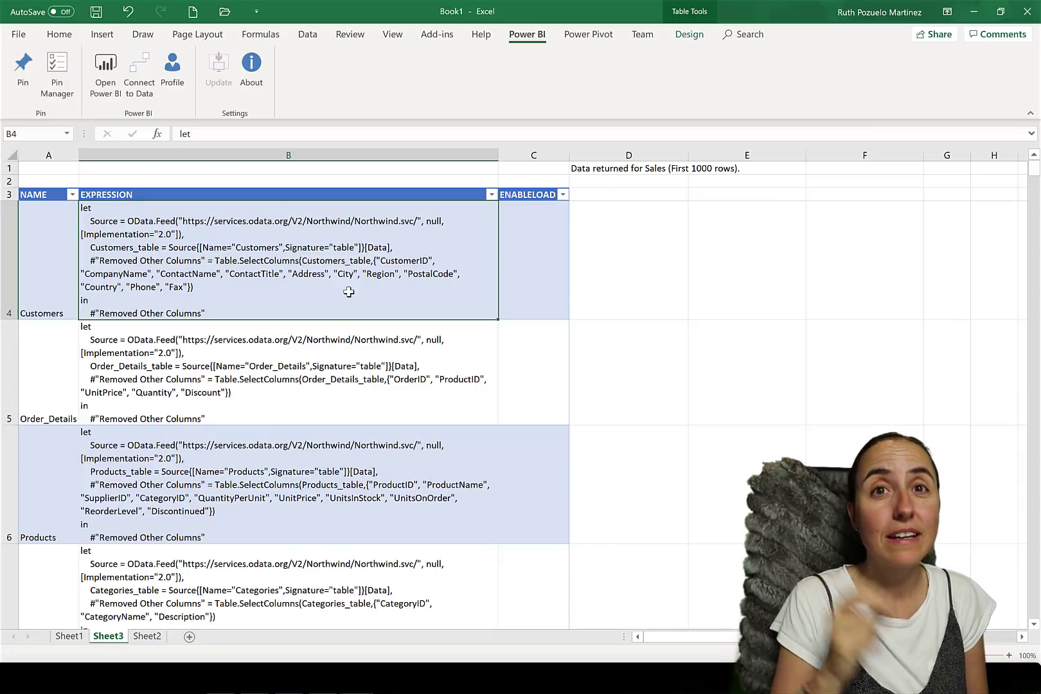
- Refresh the M expressions table from the Customers expression cell
right_click(346, 280)
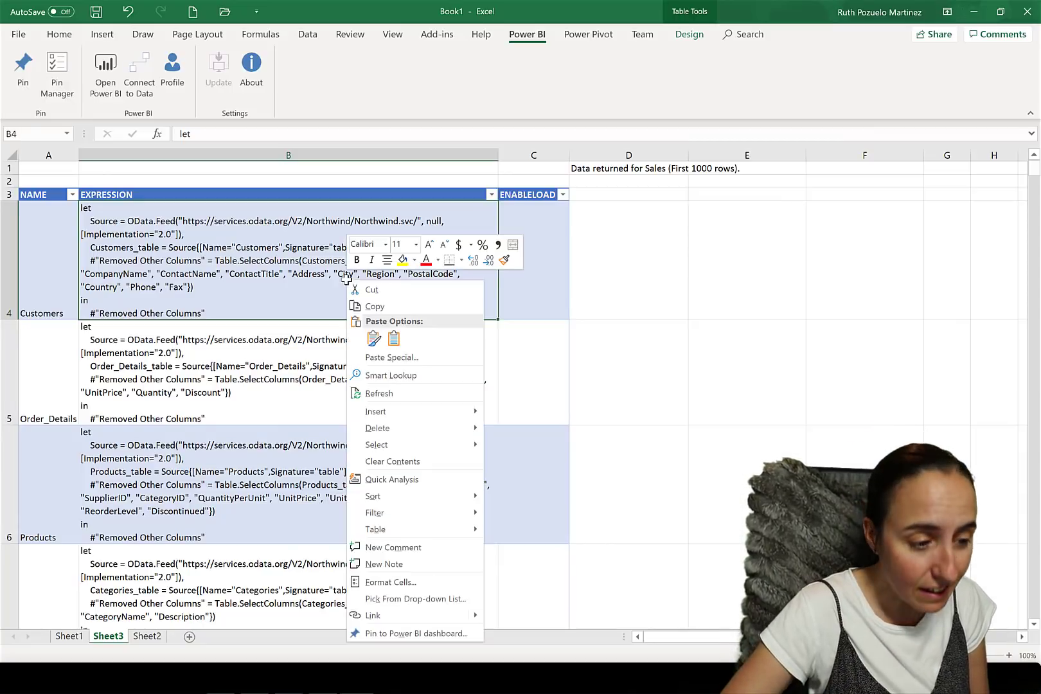
click(402, 394)
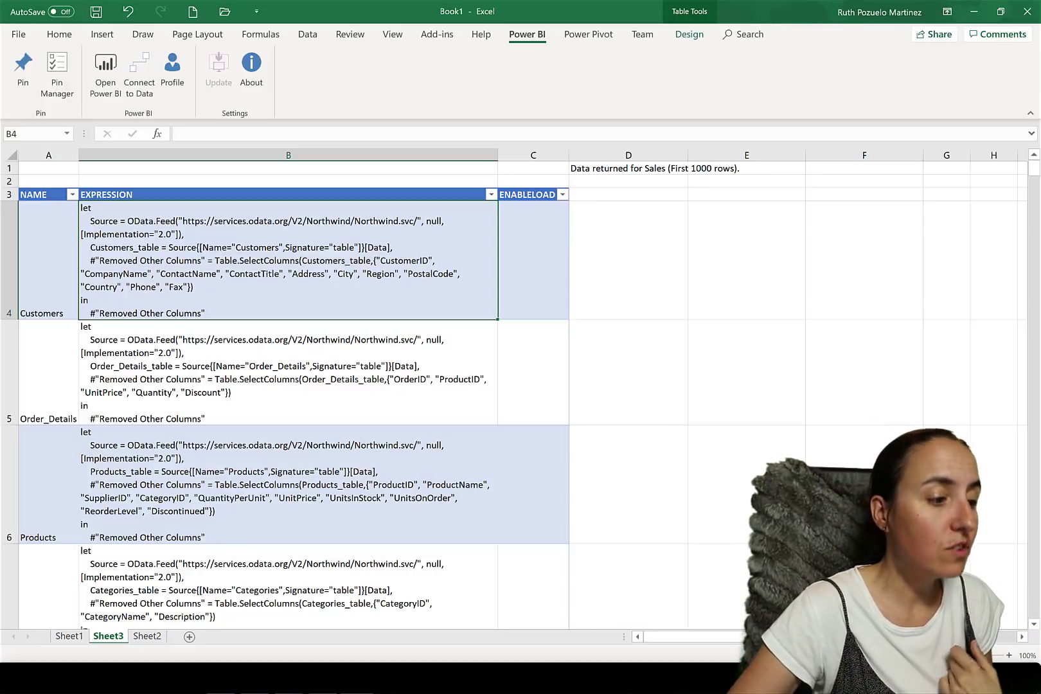
- On the Sheet2 Sales pivot, try Show Details on the total and dismiss the connection error
click(69, 636)
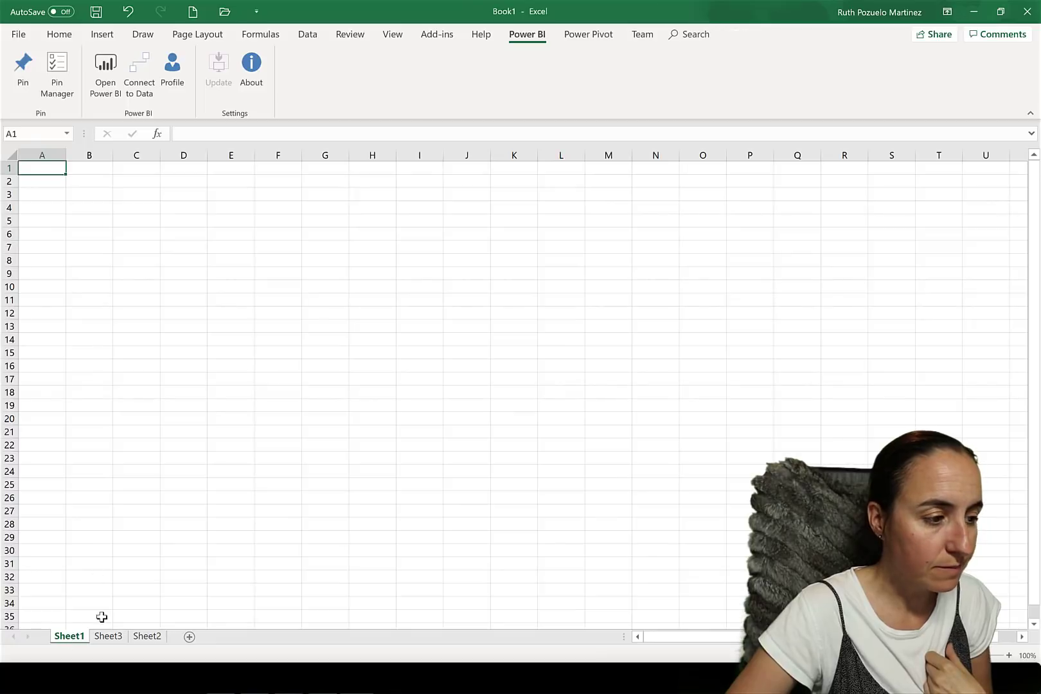
click(147, 636)
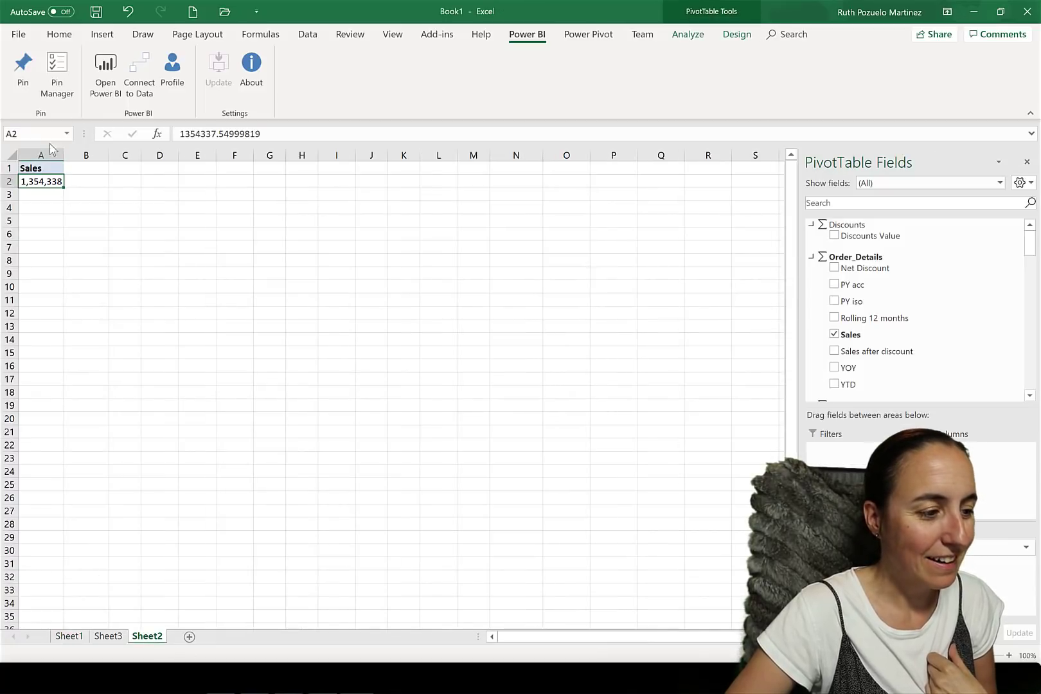
right_click(39, 182)
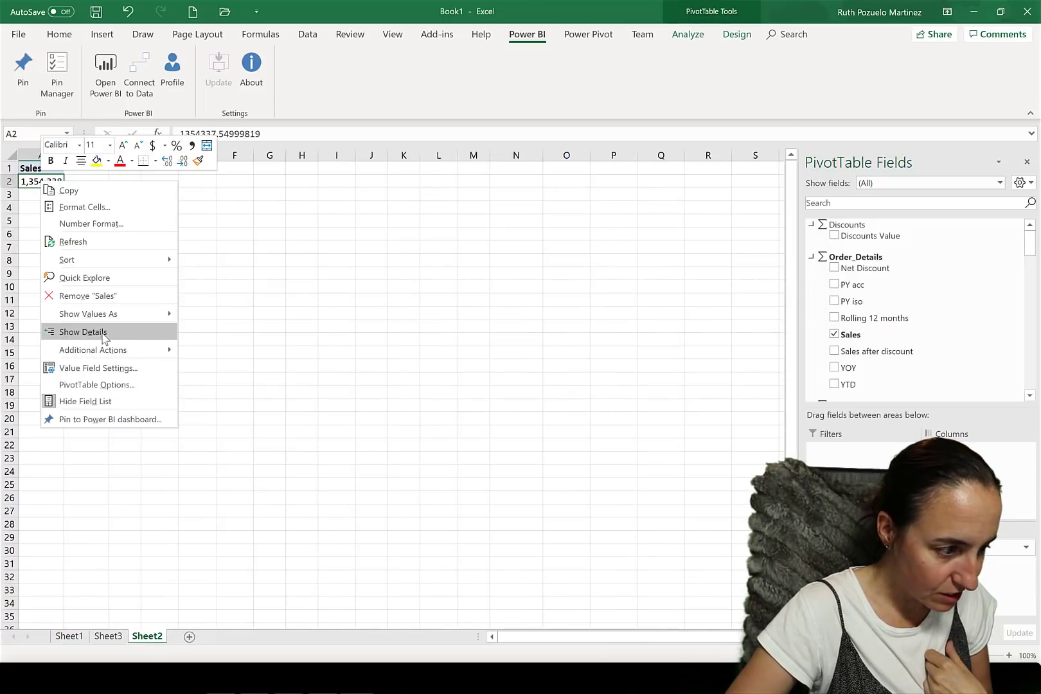
click(103, 332)
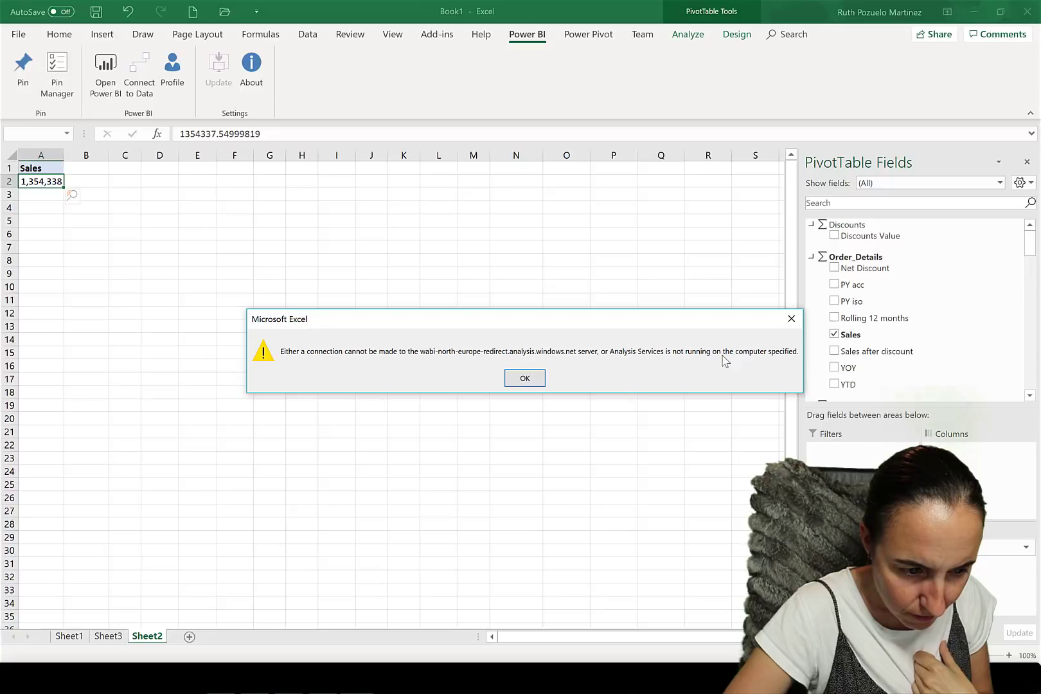
click(524, 378)
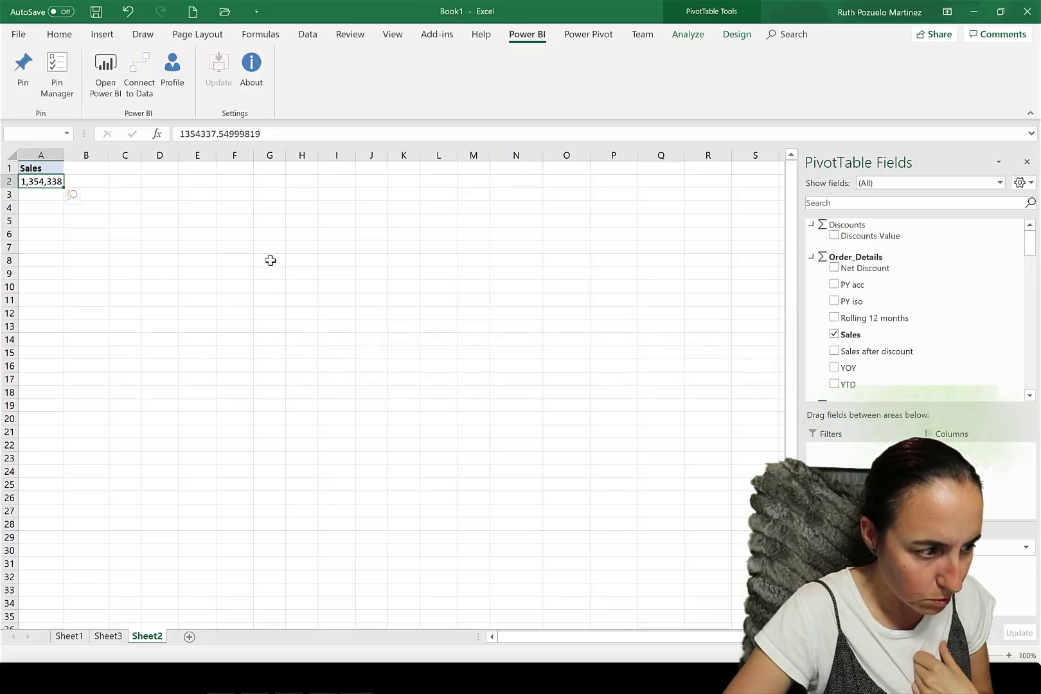
- Retry Show Details on the Sales total in A2, then check Sheet2, Sheet3 and Sheet4
click(270, 260)
click(222, 591)
click(35, 180)
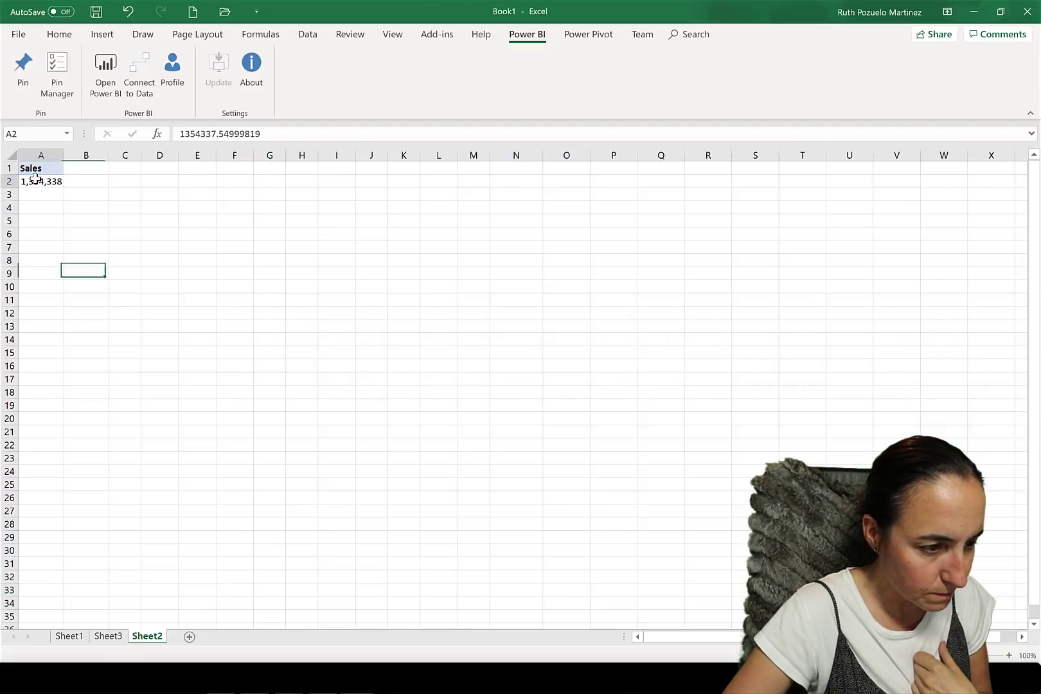
right_click(37, 180)
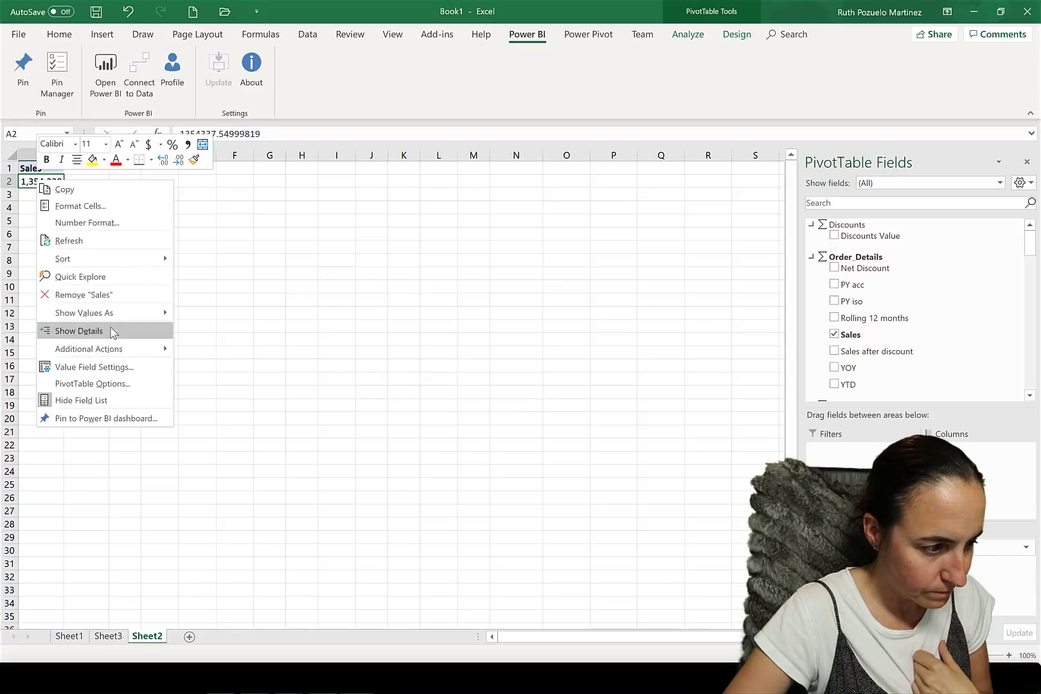
click(112, 330)
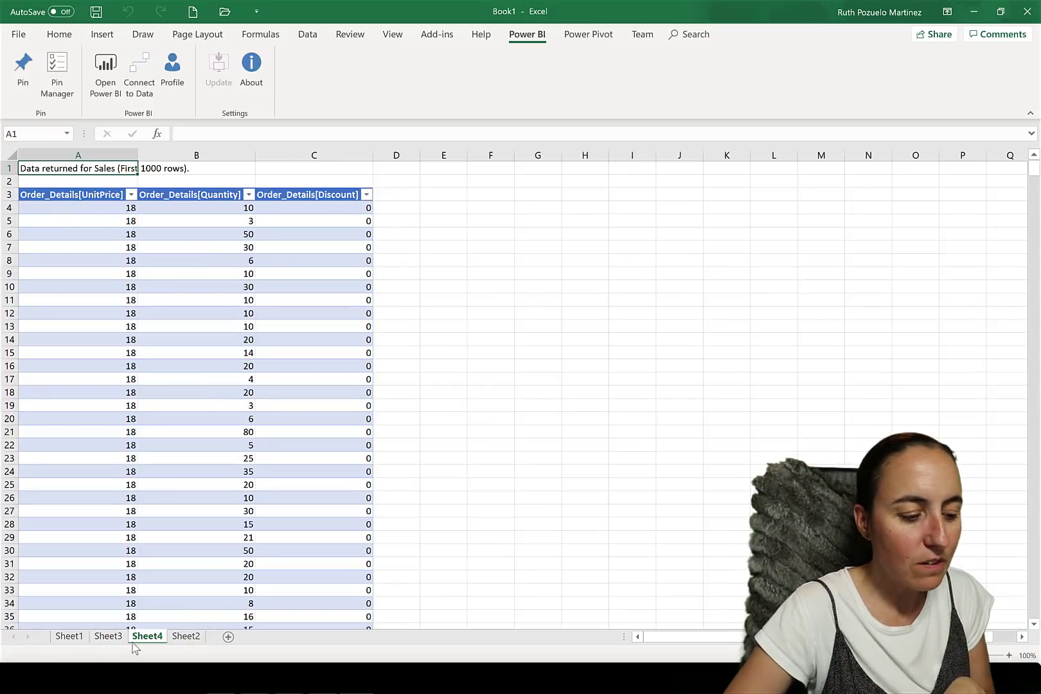
click(183, 636)
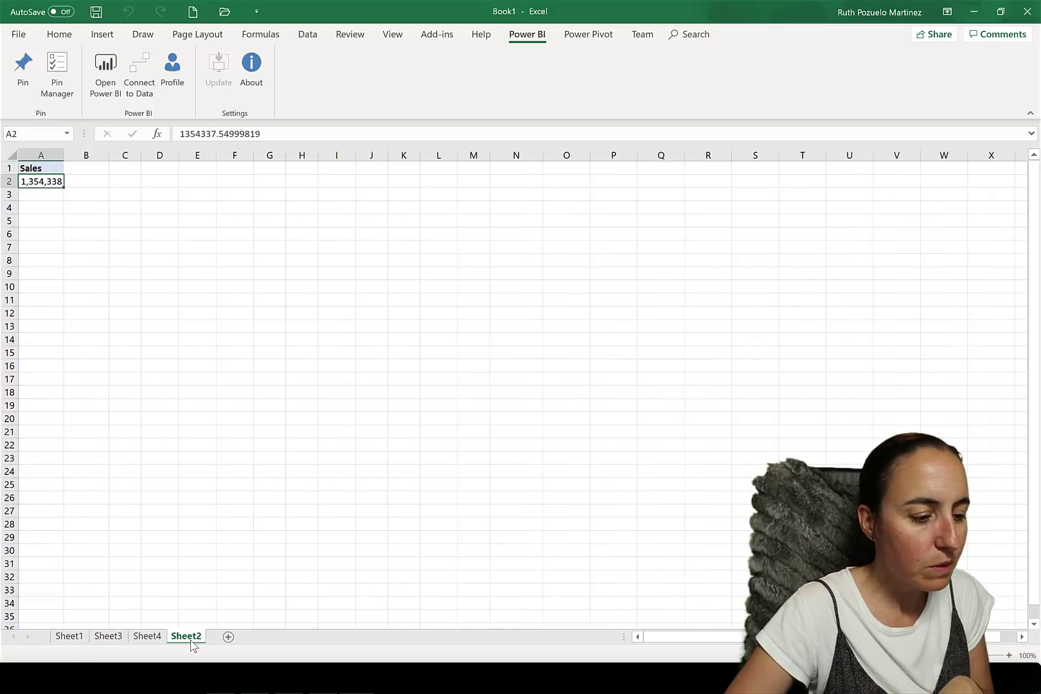
click(108, 638)
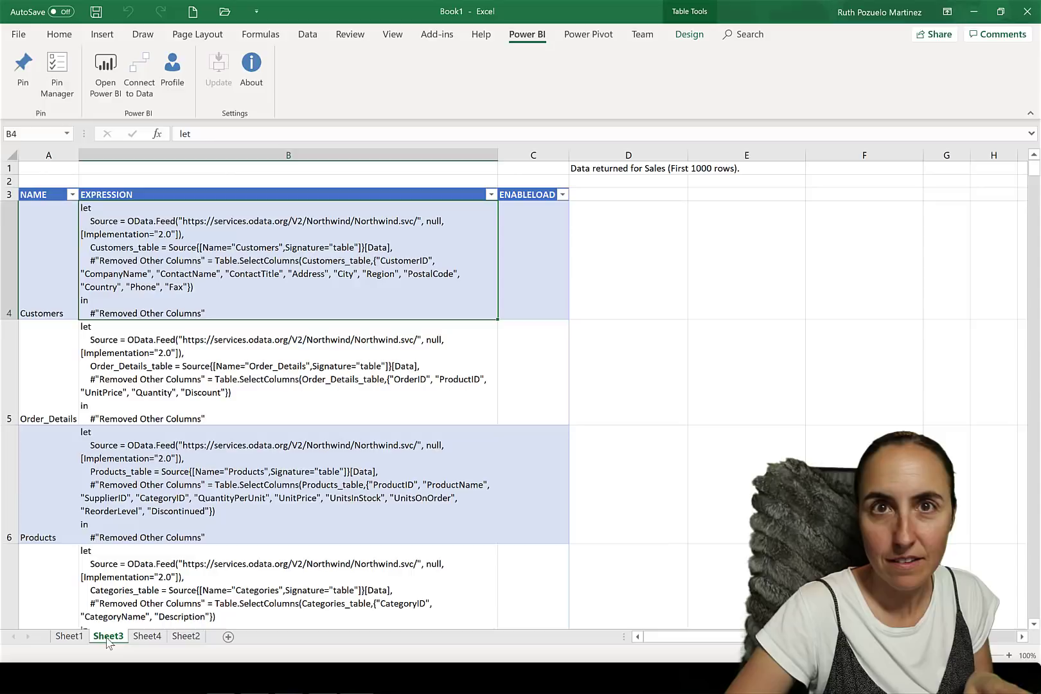
click(147, 636)
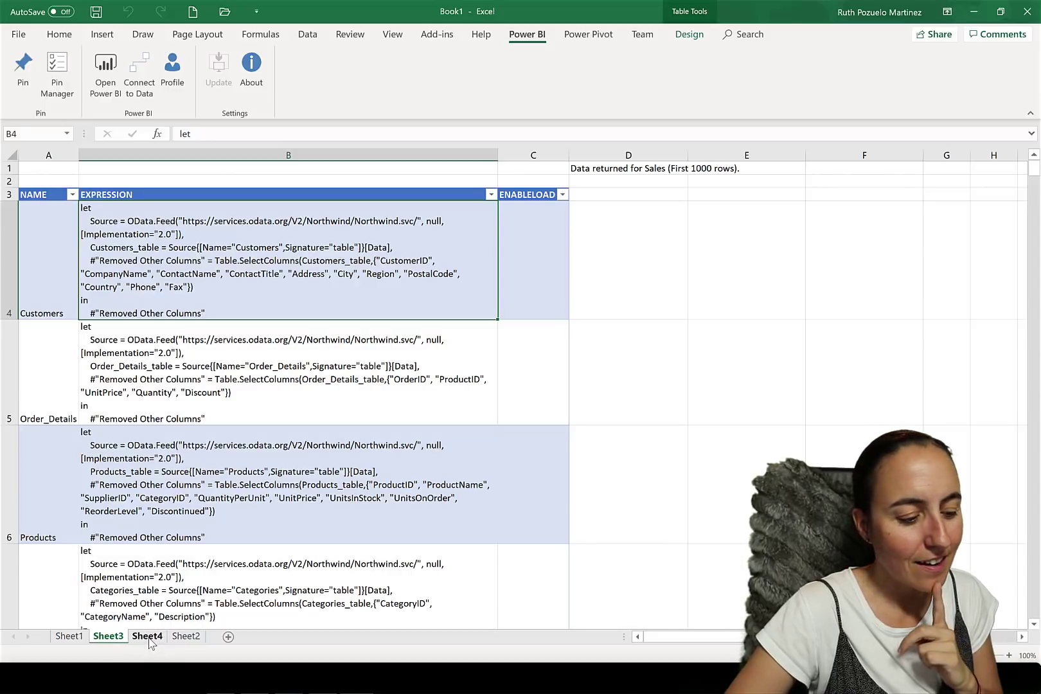
- Replace the Sheet4 table's command with select * from $SYSTEM.MDSCHEMA_MEASURES and run it
right_click(169, 253)
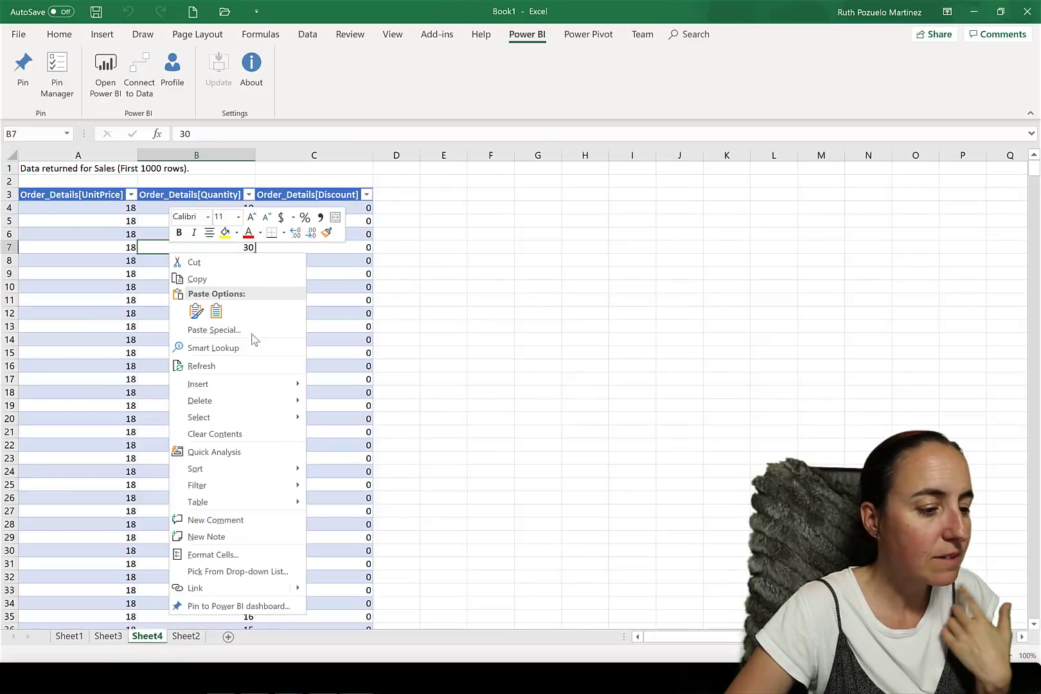
mouse_move(248, 504)
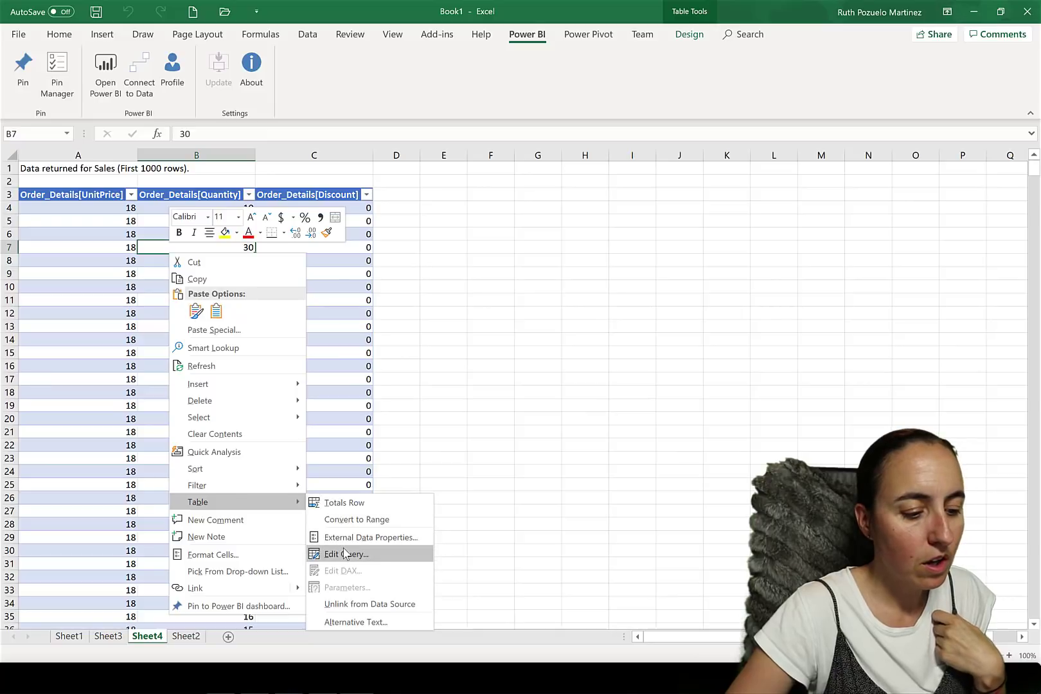
click(347, 553)
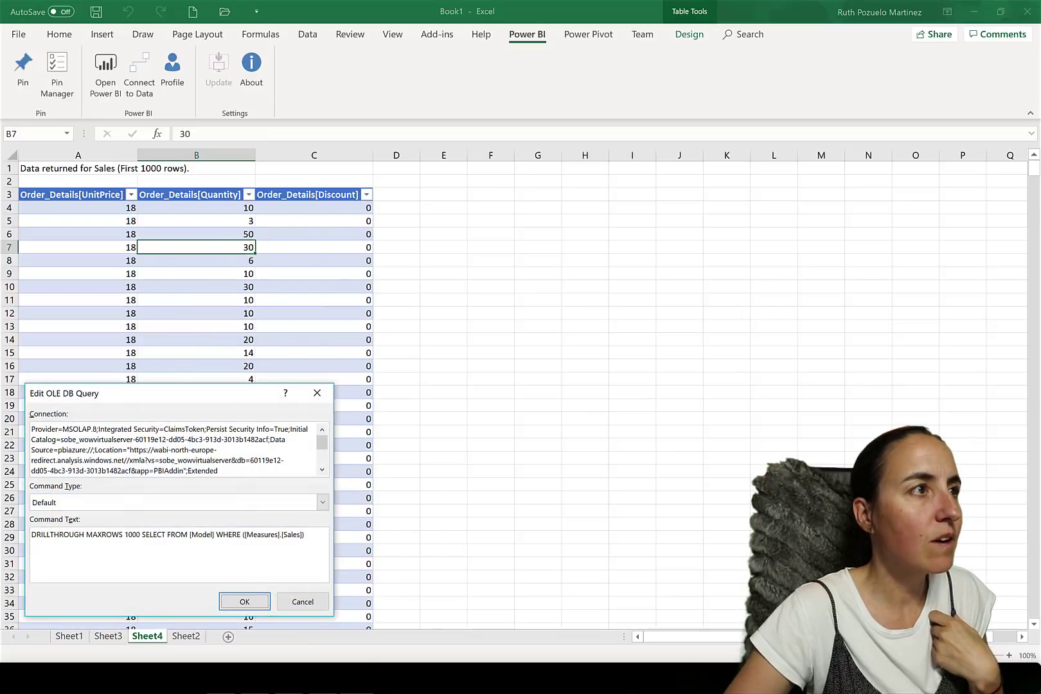
key(Return)
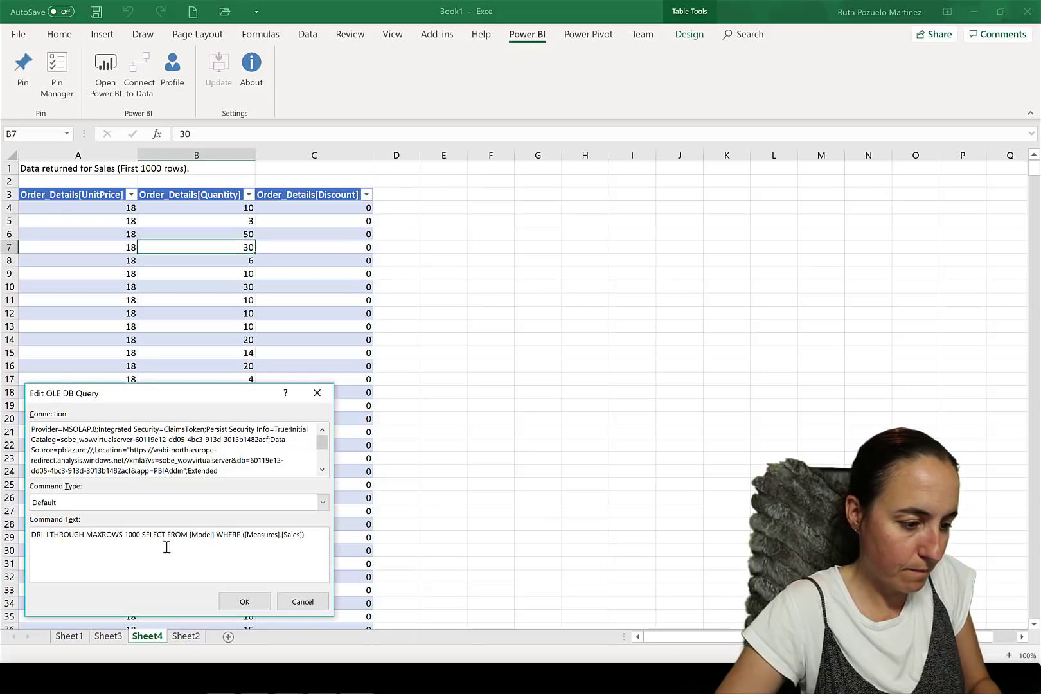
drag(307, 537, 27, 535)
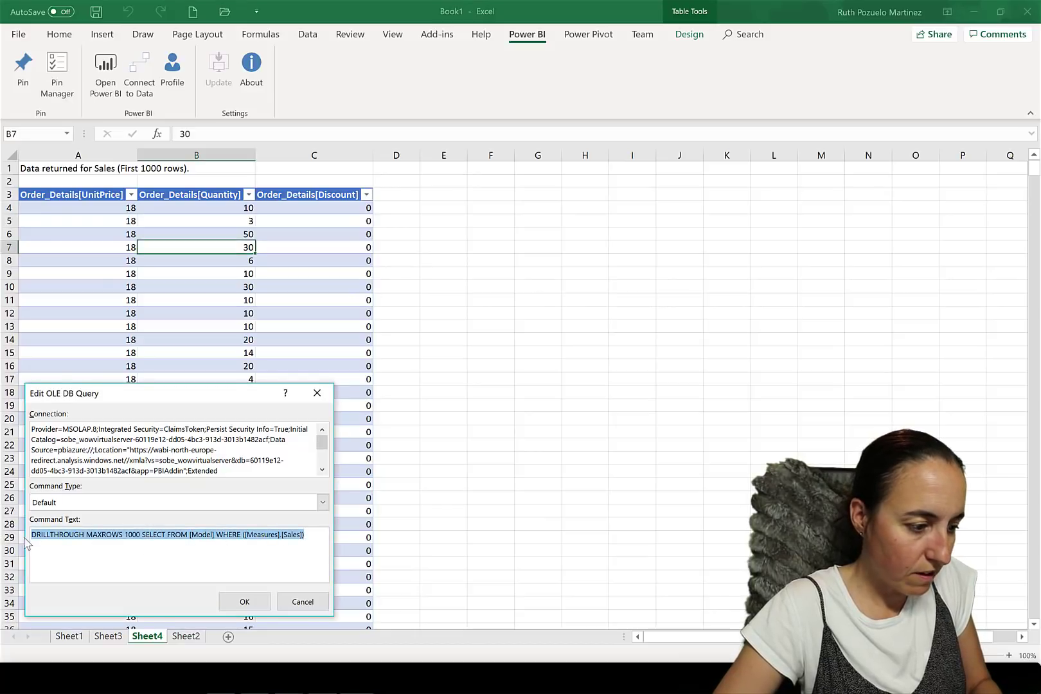
key(Delete)
text(select * from $SYSTEM.MDSCHEMA_MEASURES)
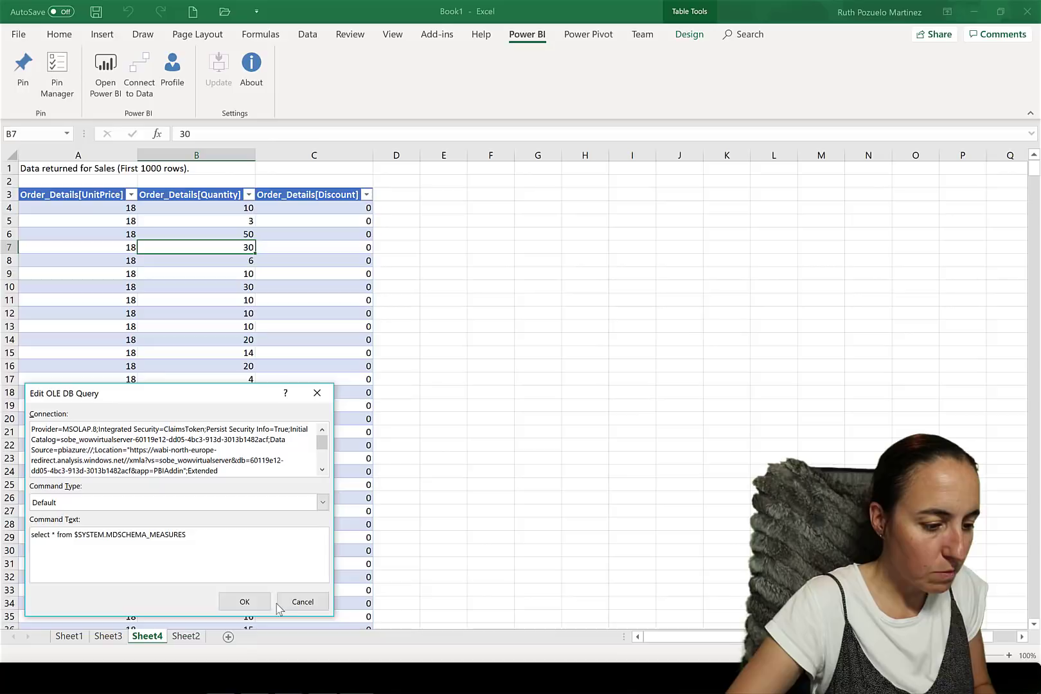
click(245, 604)
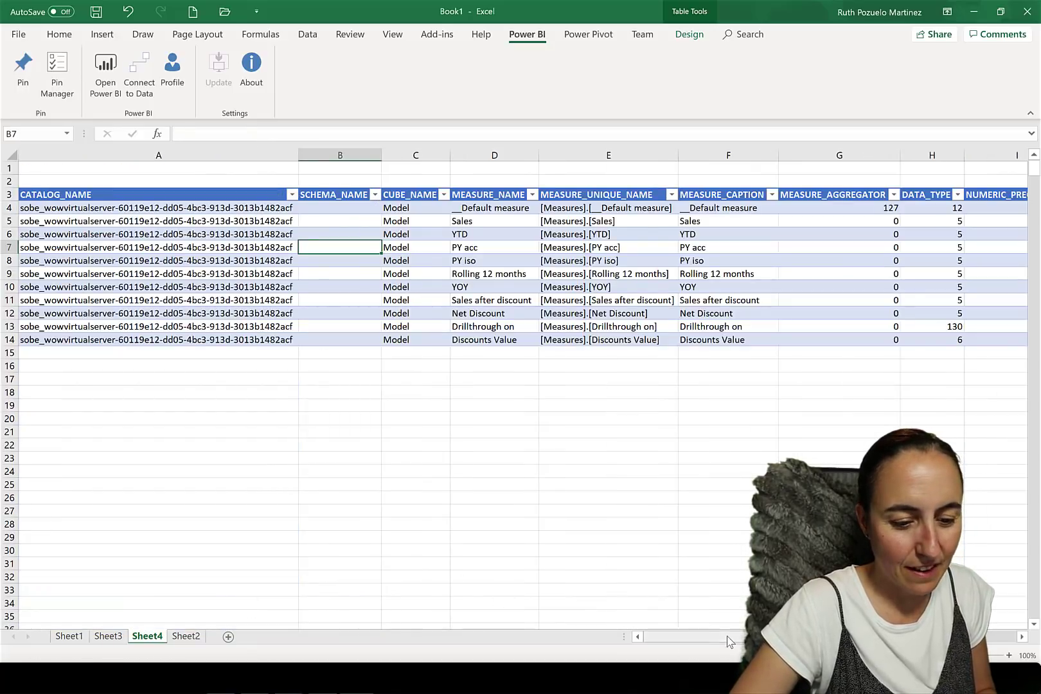
scroll(694, 636, right, 5)
drag(678, 635, 645, 578)
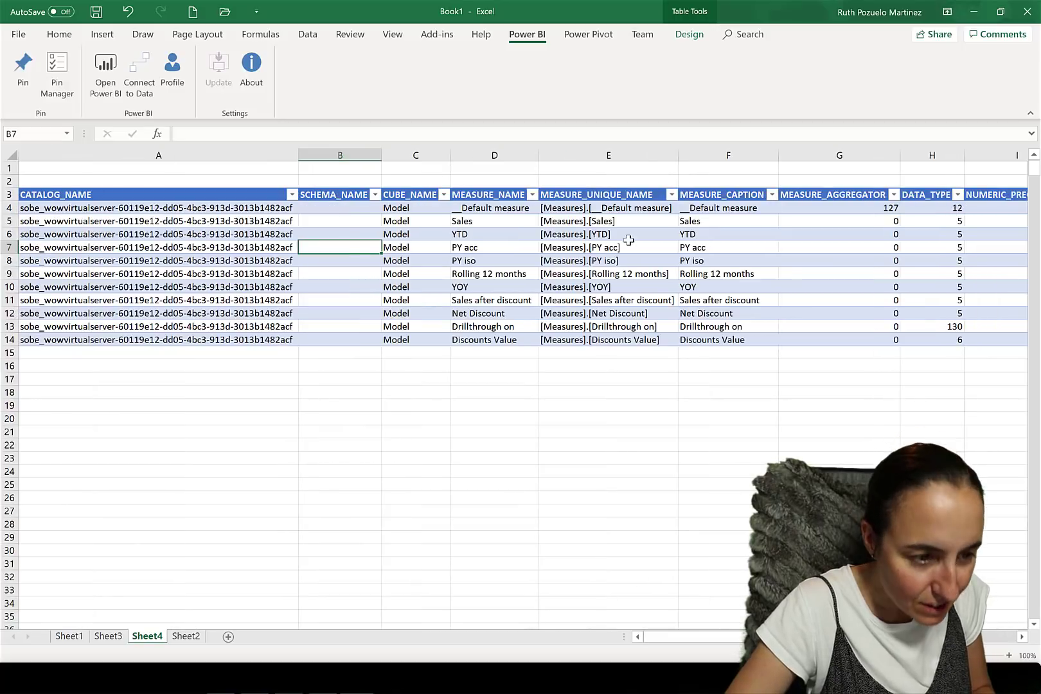
click(774, 265)
key(Right)
key(Right)
key(Right)
key(Right)
key(Right)
key(Right)
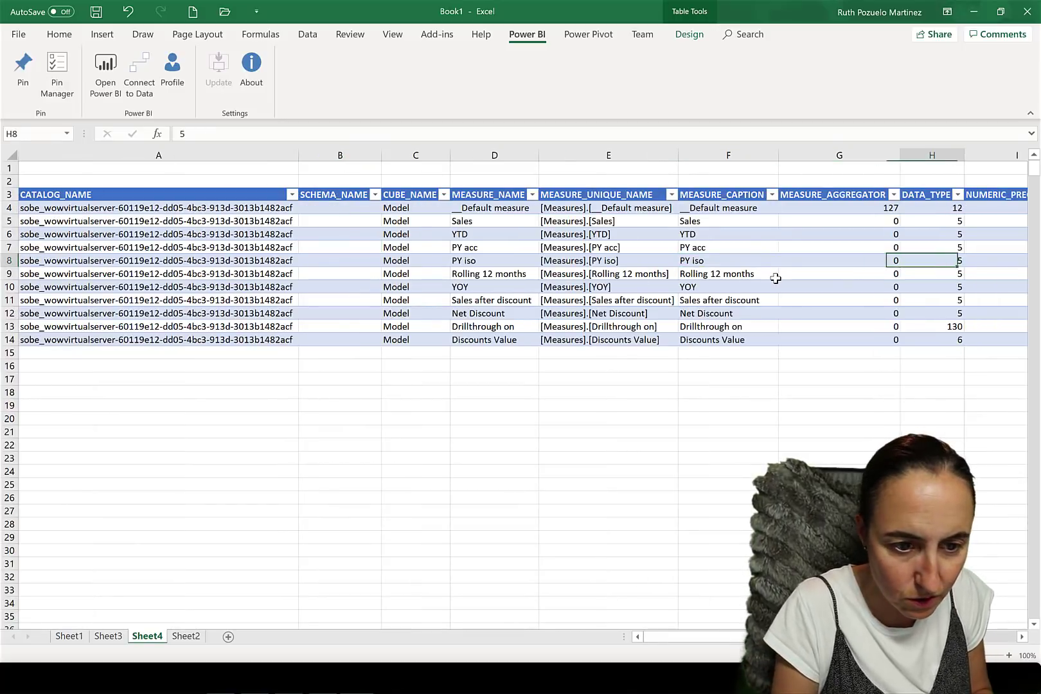
key(Right)
key(Right)
key(Right)
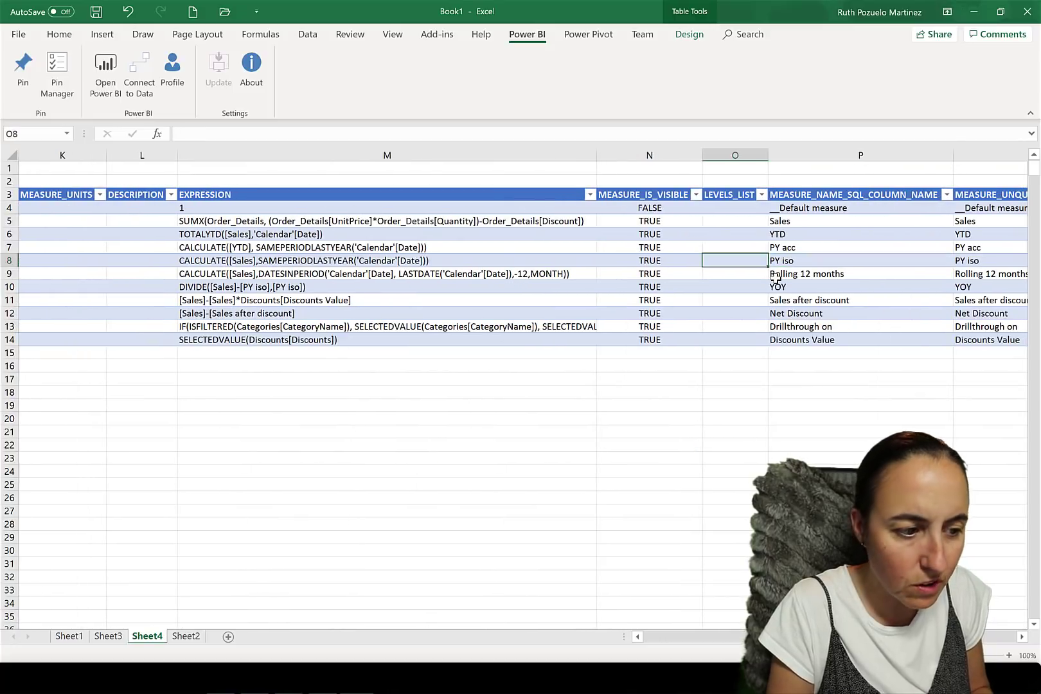
key(Left)
key(Left)
key(Left)
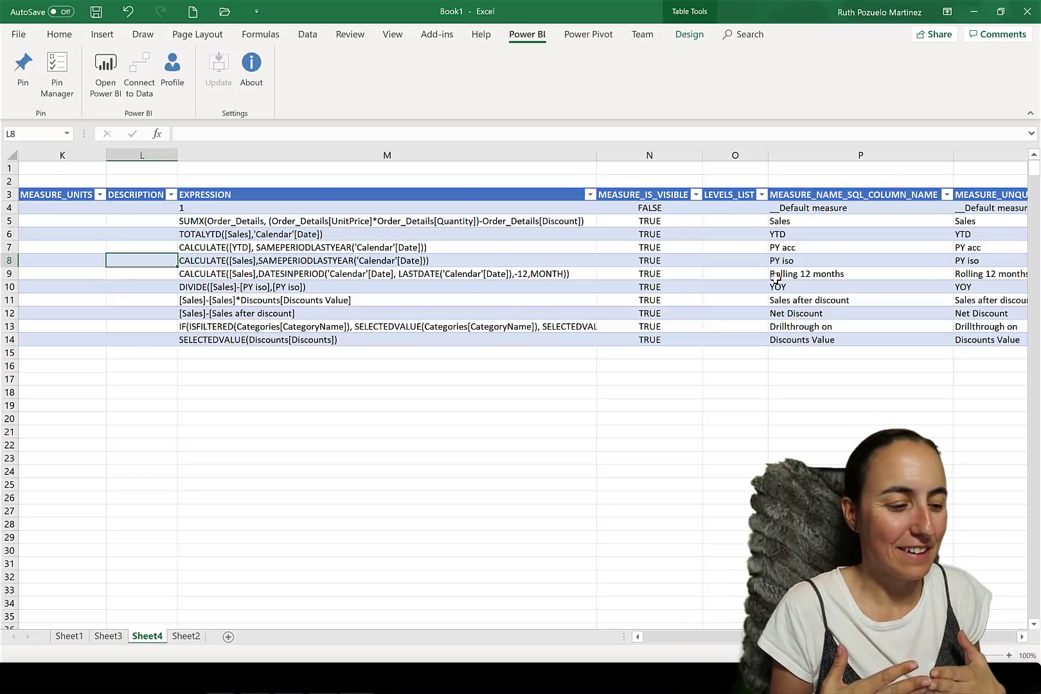
right_click(334, 233)
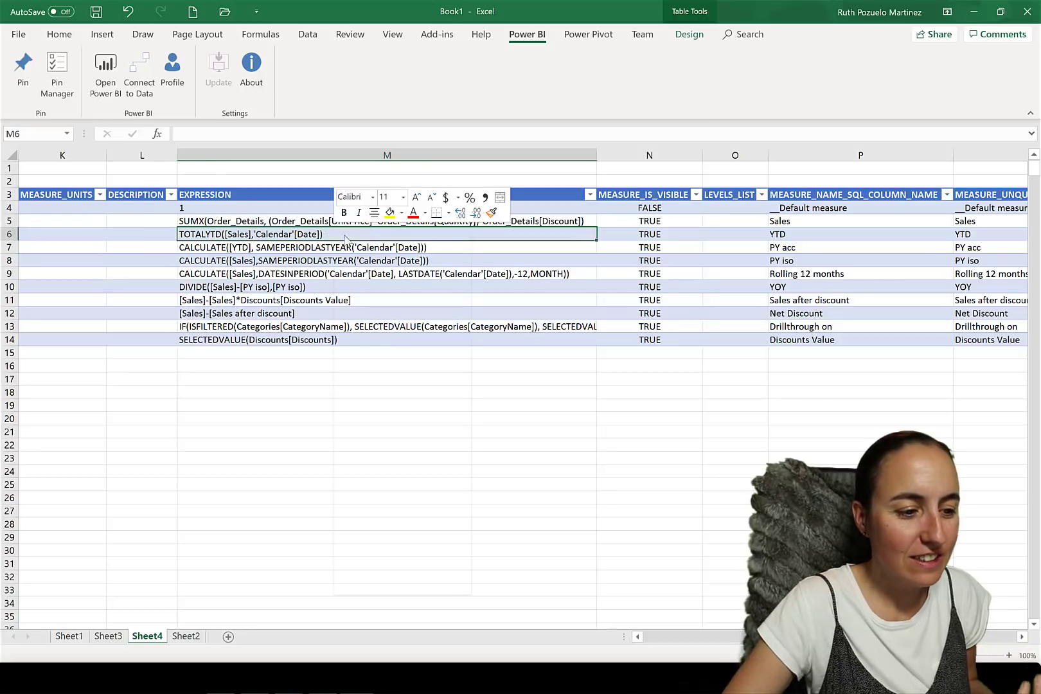
click(409, 346)
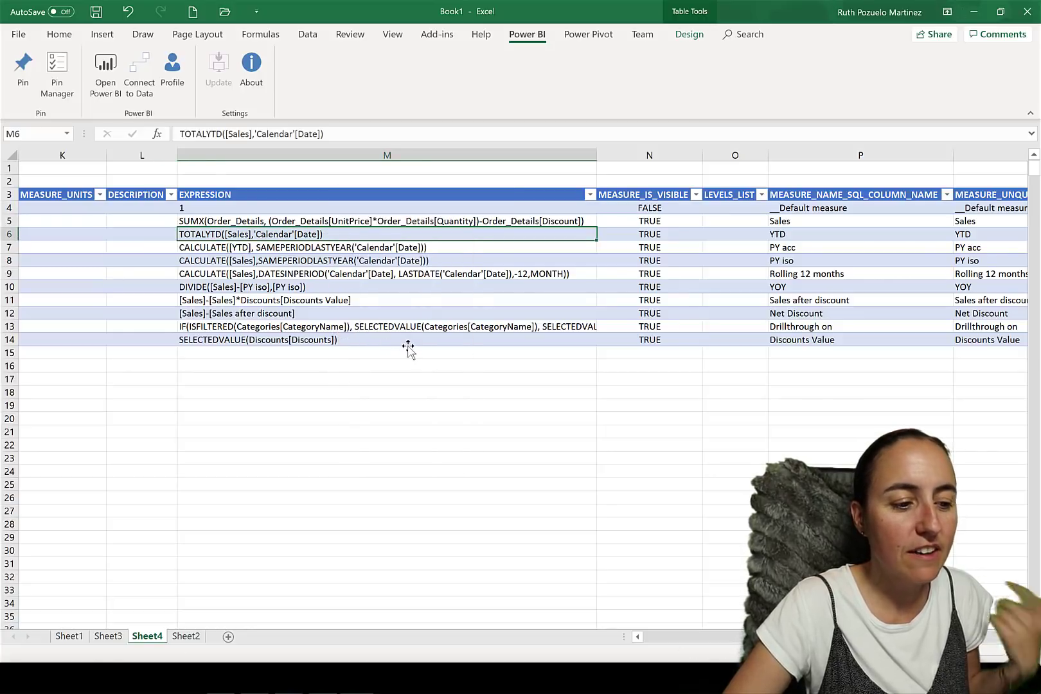